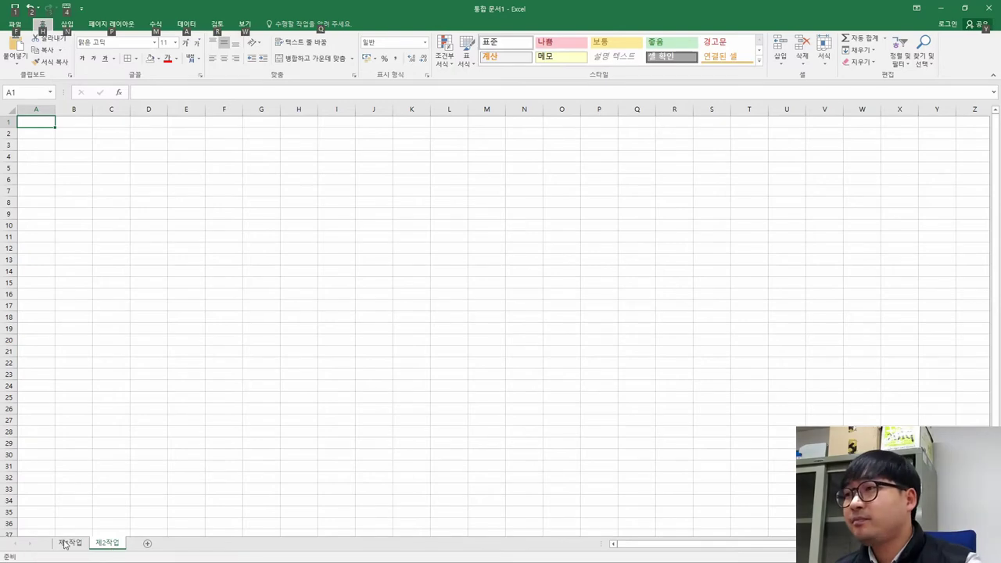
# - Copy the range B4:H12 on the 제1작업 sheet
pyautogui.click(69, 543)
pyautogui.moveTo(63, 223); pyautogui.dragTo(616, 410)
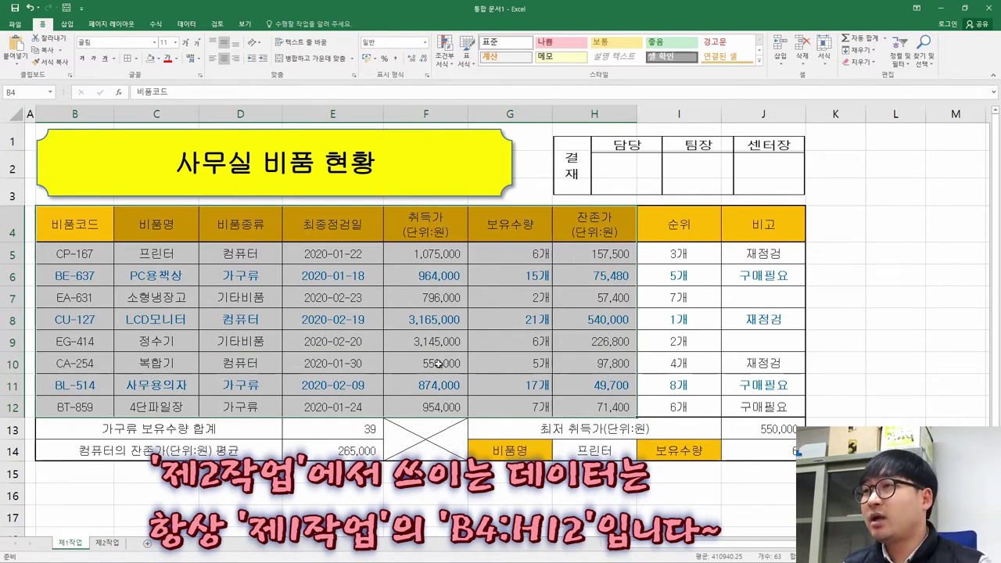
pyautogui.rightClick(349, 302)
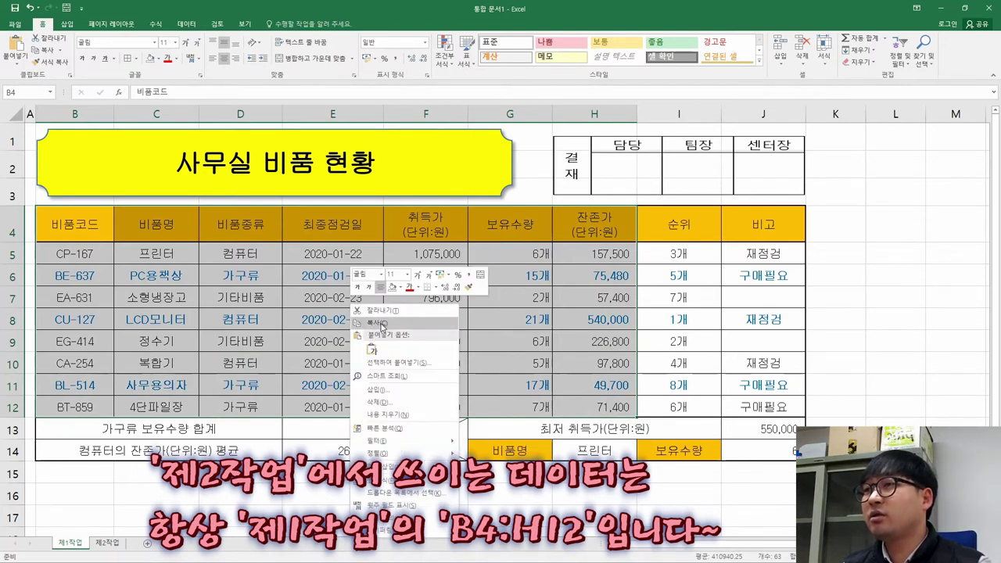
pyautogui.click(382, 324)
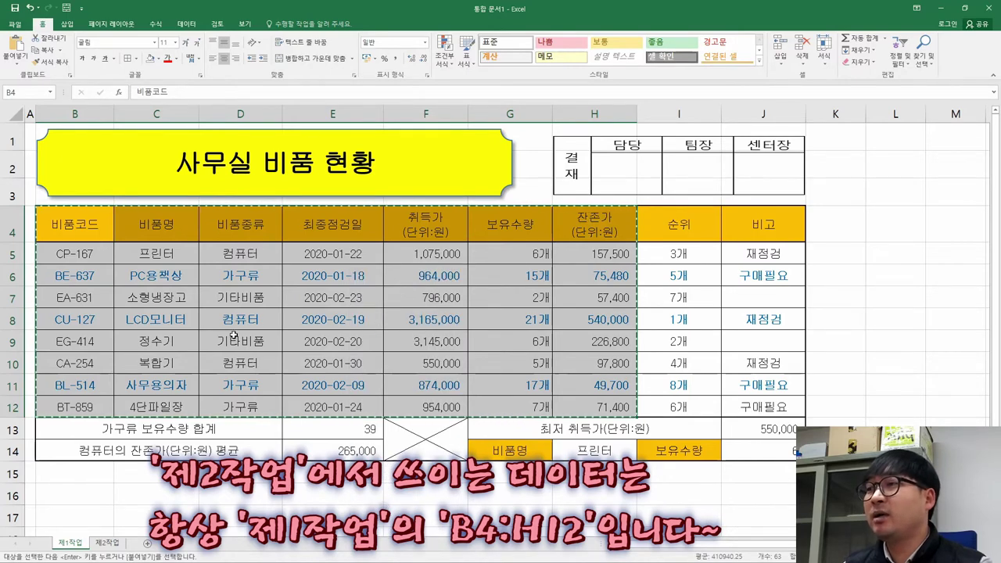
# - Paste the copied table with the standard paste option at cell B2 of the 제2작업 sheet
pyautogui.click(107, 544)
pyautogui.scroll(5, 153, 395)
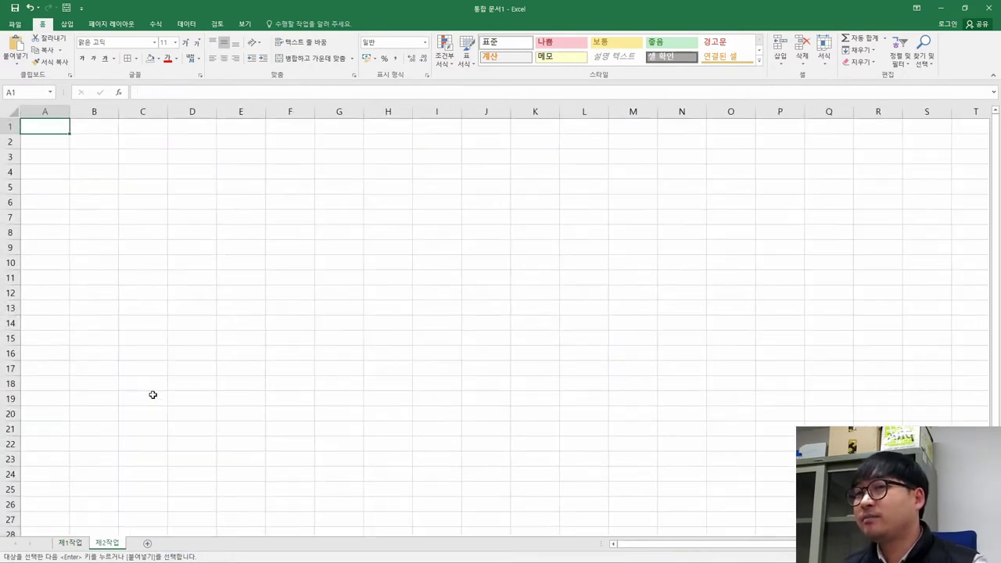
pyautogui.scroll(2, 153, 395)
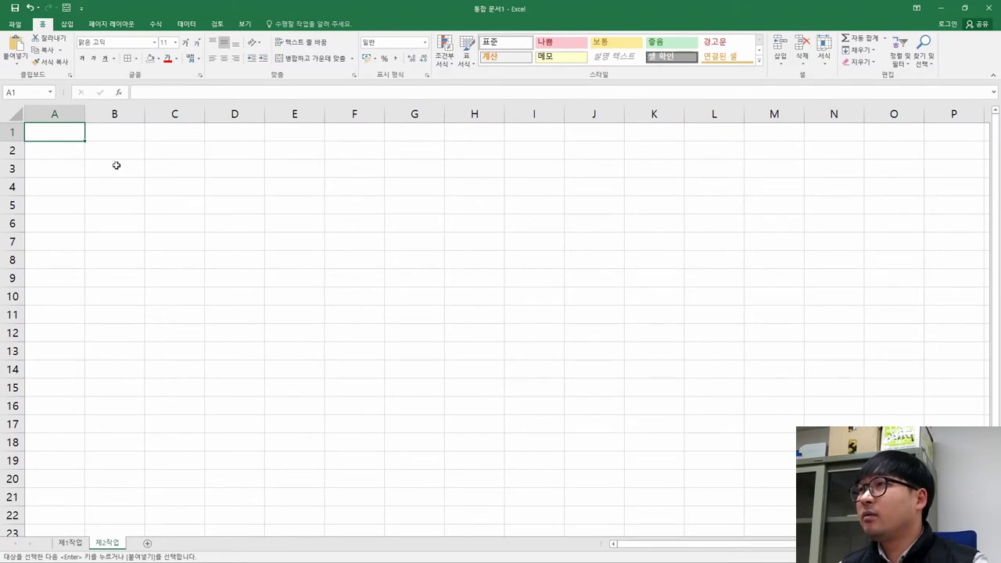
pyautogui.click(107, 153)
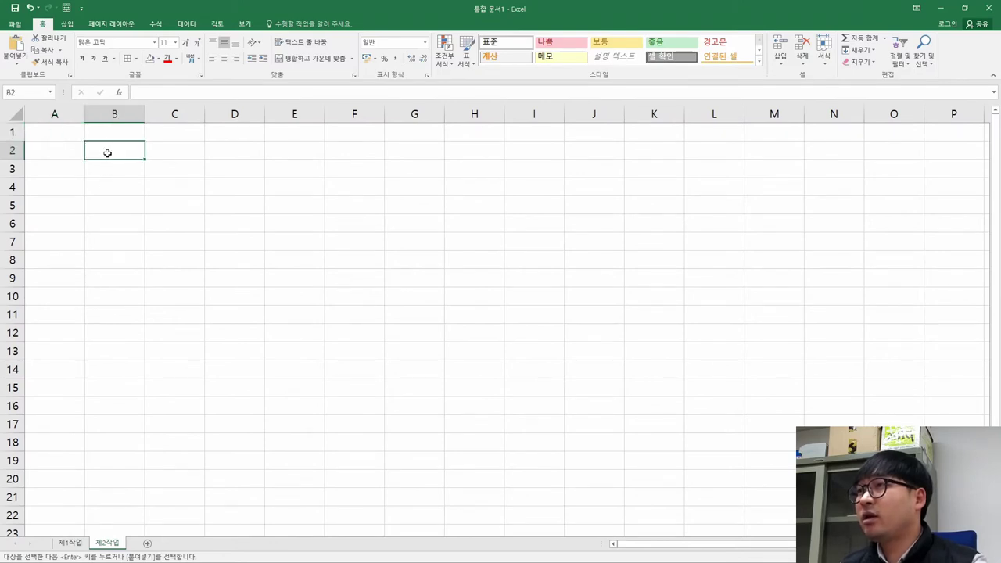
pyautogui.rightClick(107, 153)
pyautogui.press('Escape')
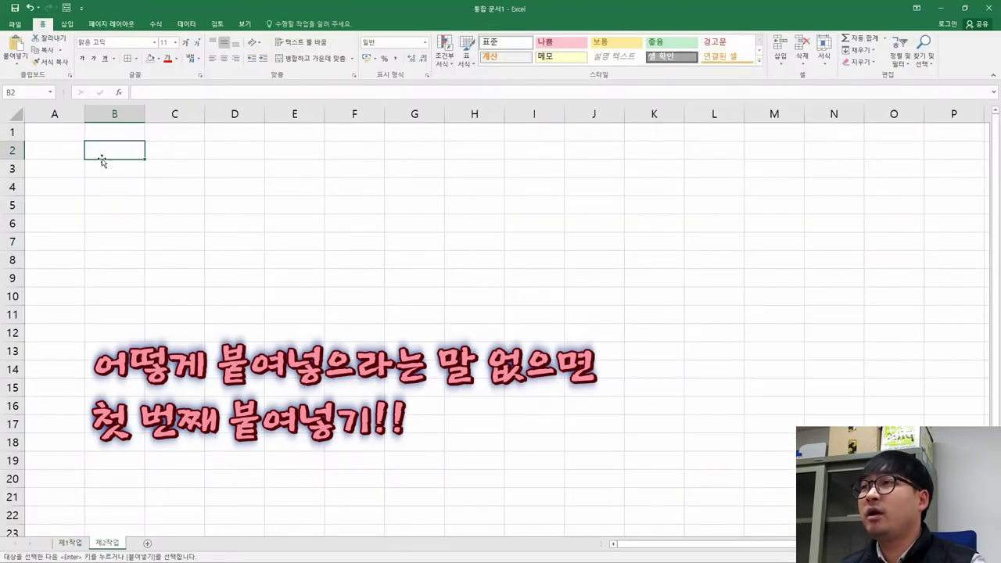
pyautogui.rightClick(102, 154)
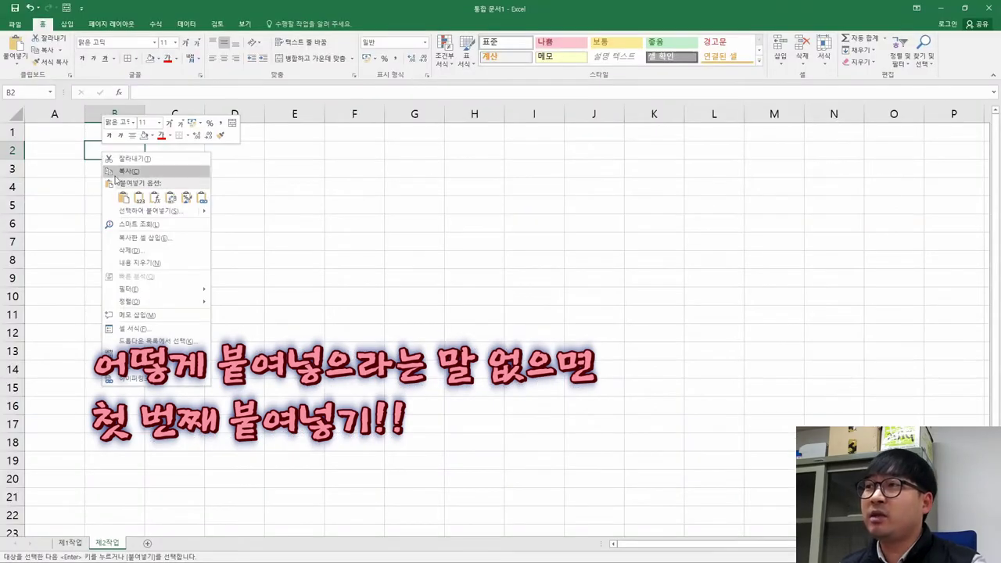
pyautogui.click(124, 198)
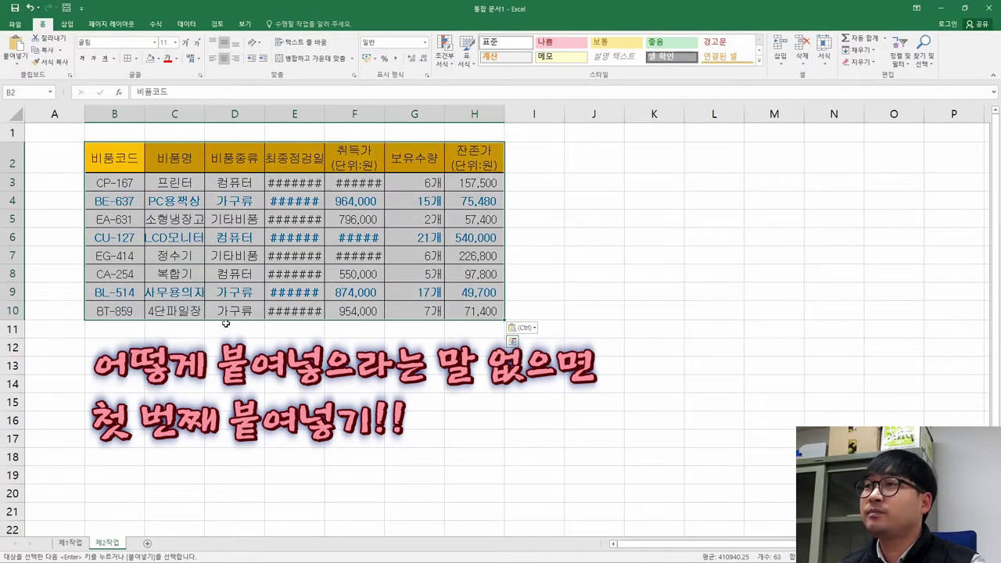
# - Widen column E by hand so the 최종점검일 dates have enough room
pyautogui.click(197, 248)
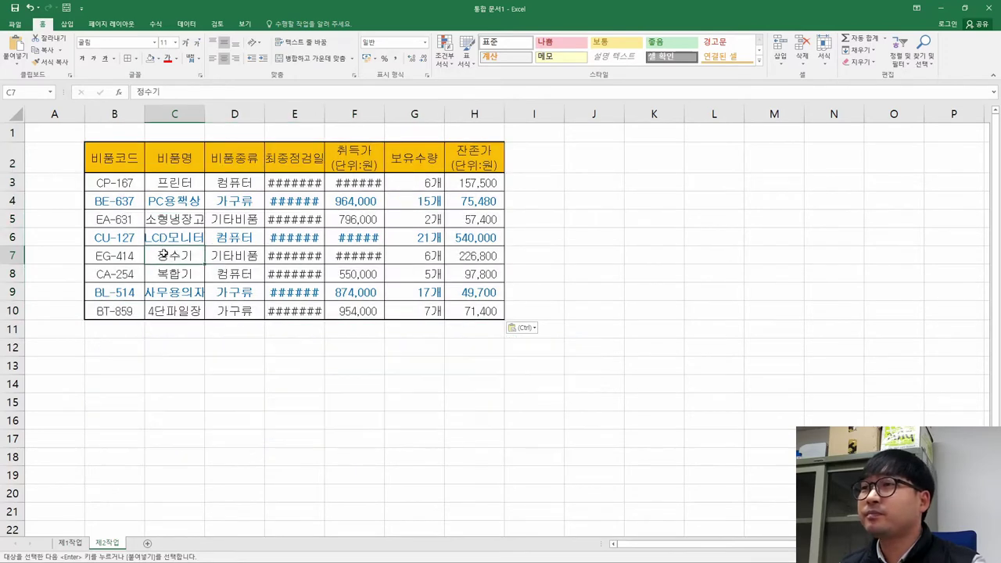
pyautogui.click(286, 196)
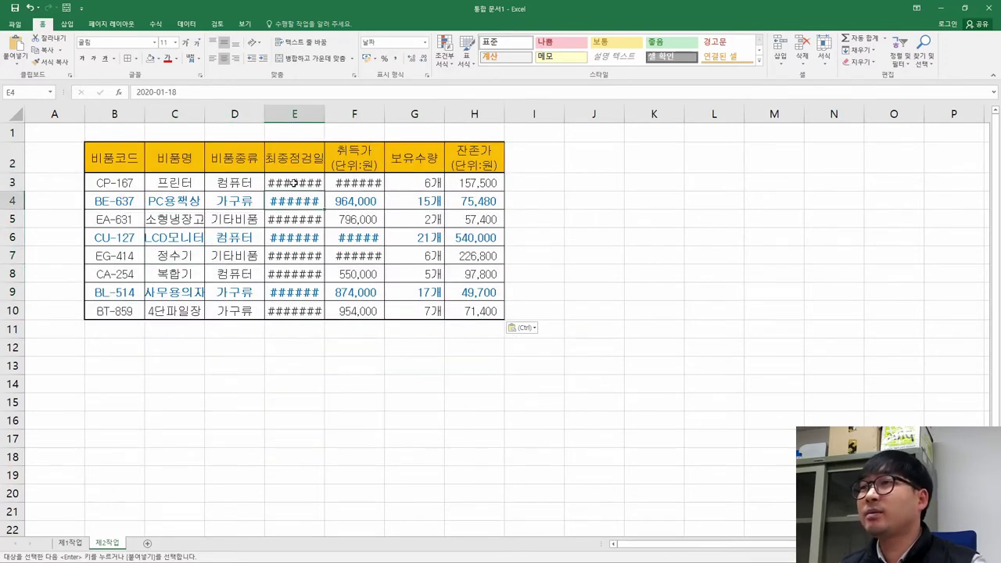
pyautogui.click(292, 183)
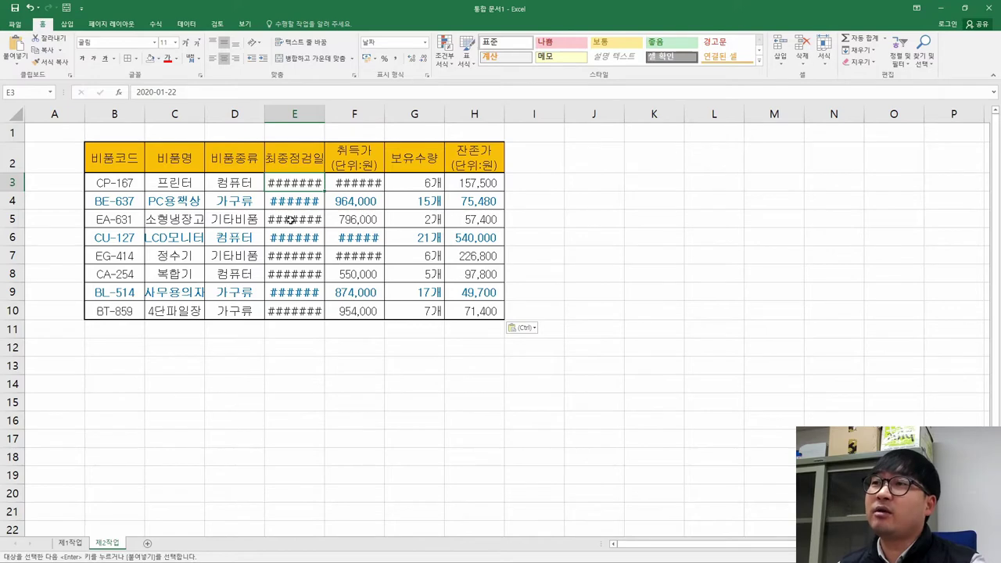
pyautogui.moveTo(325, 114); pyautogui.dragTo(521, 110)
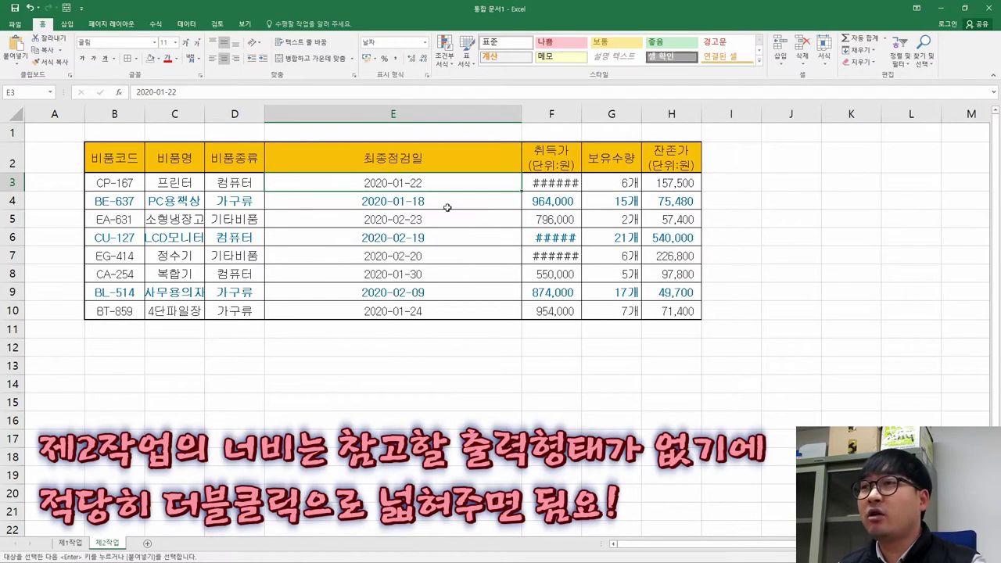
# - Auto-fit all column widths on the 제2작업 sheet to their contents after checking the task instructions in the PDF
pyautogui.hotkey('alt', 'Tab')
pyautogui.scroll(-1, 418, 226)
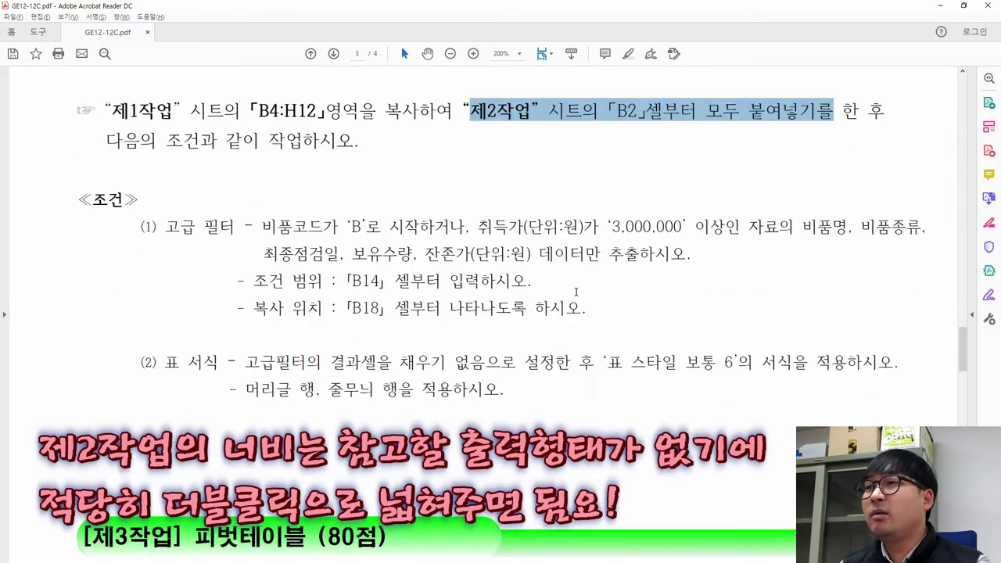
pyautogui.hotkey('alt', 'Tab')
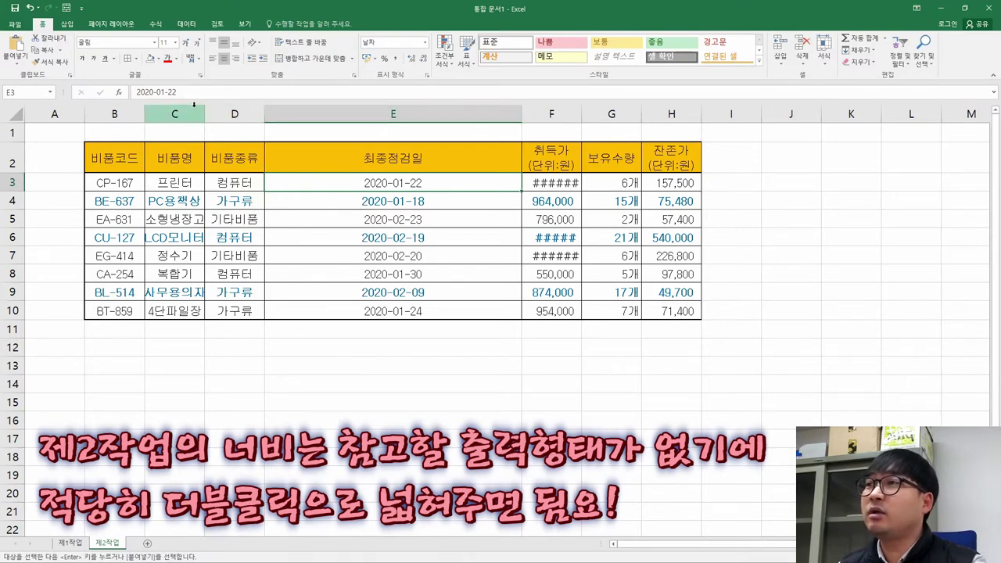
pyautogui.doubleClick(201, 114)
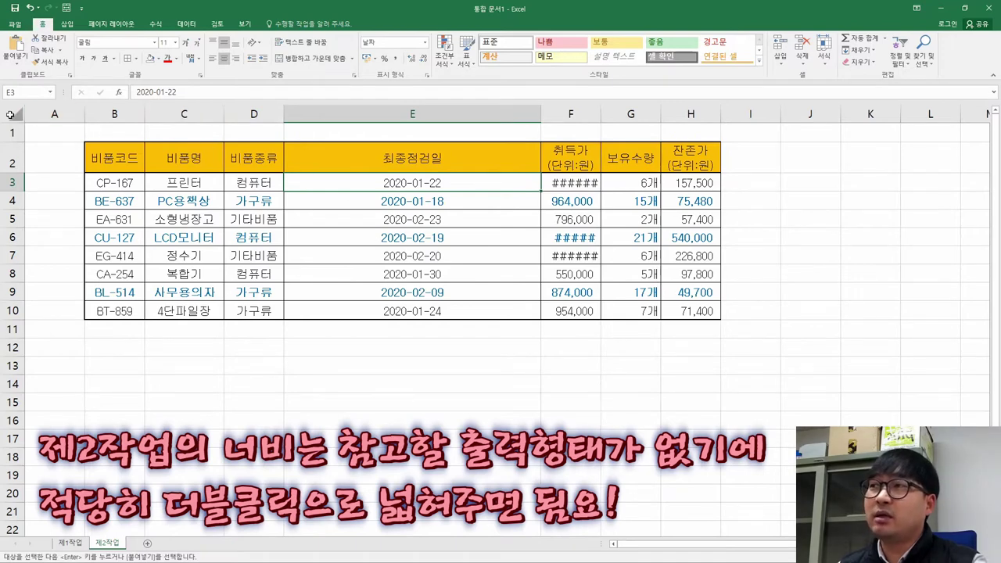
pyautogui.click(14, 114)
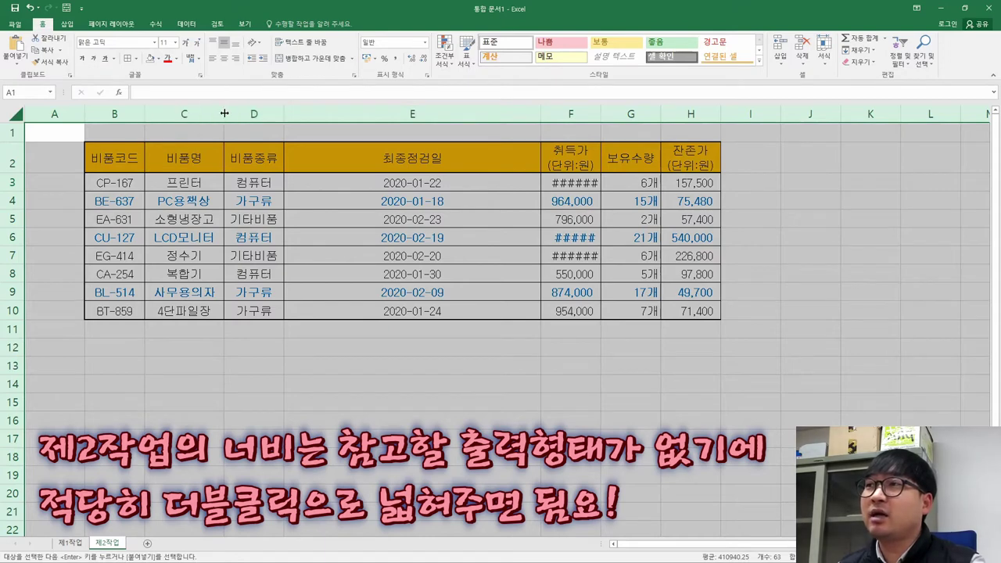
pyautogui.doubleClick(287, 115)
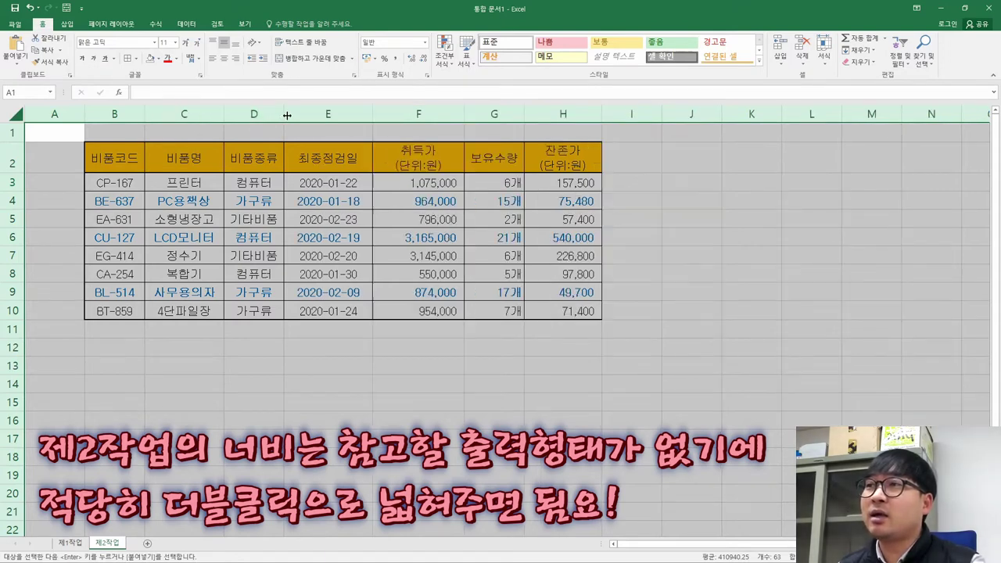
pyautogui.click(308, 230)
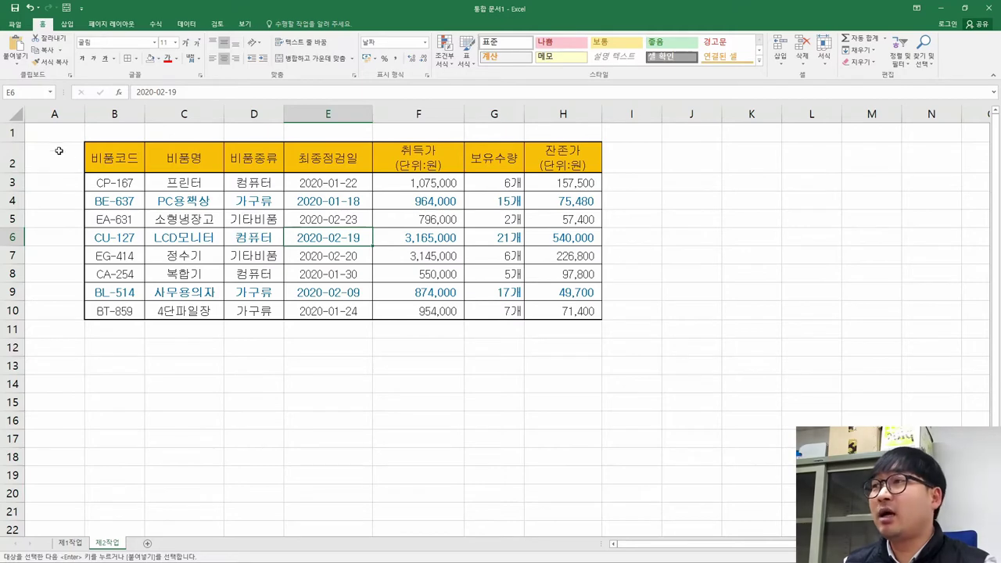
# - Set the width of column A to 1
pyautogui.click(54, 114)
pyautogui.rightClick(66, 118)
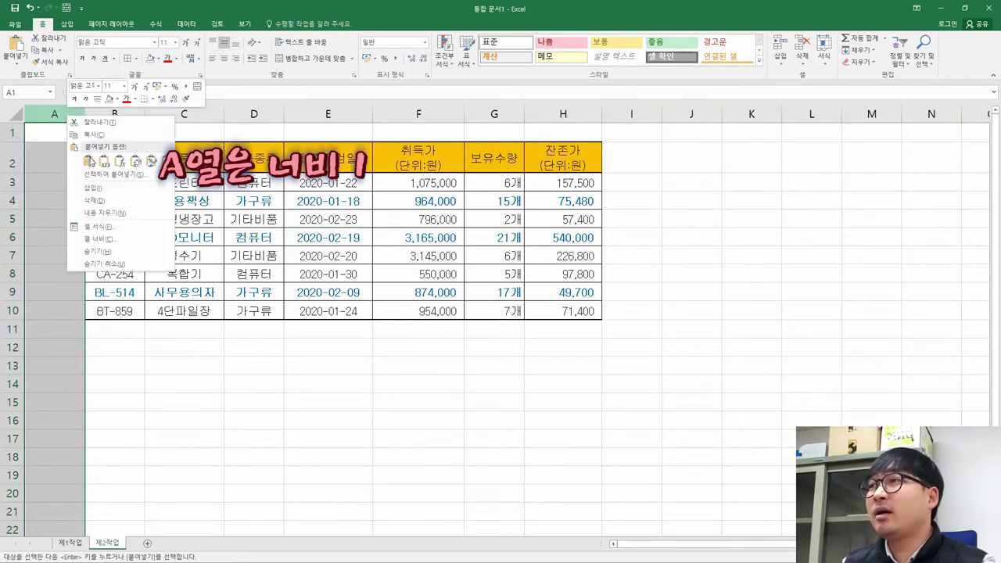
pyautogui.click(115, 233)
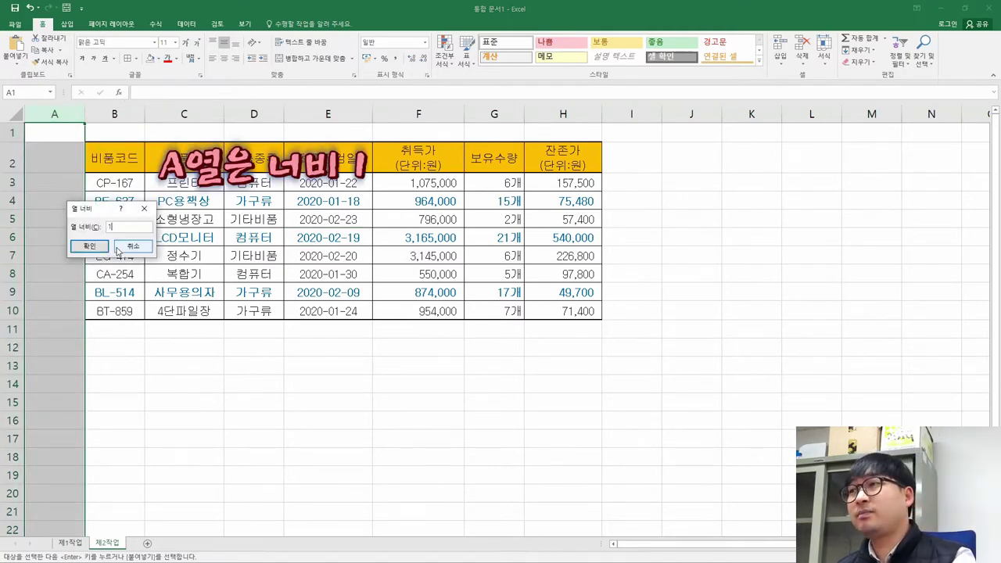
pyautogui.write('1')
pyautogui.press('Return')
pyautogui.click(74, 256)
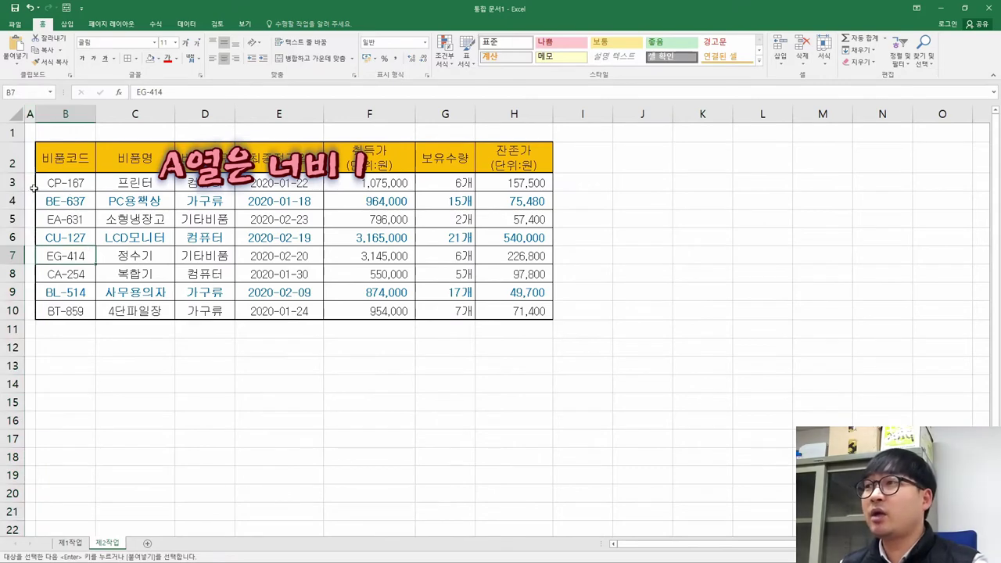
# - Switch to Adobe Acrobat Reader and strike through the copy-and-paste instruction above the 조건 section of 제2작업
pyautogui.hotkey('alt', 'Tab')
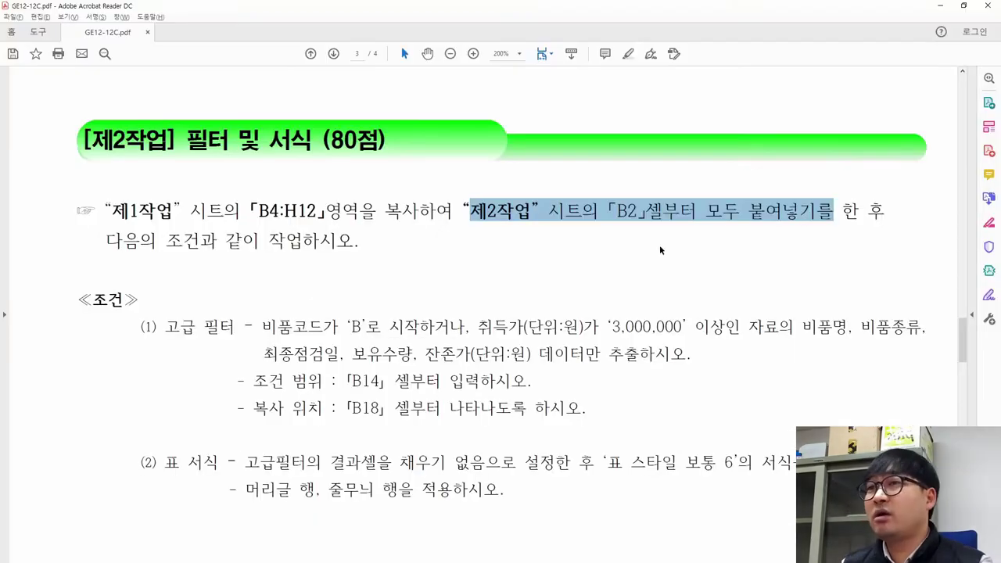
pyautogui.click(821, 218)
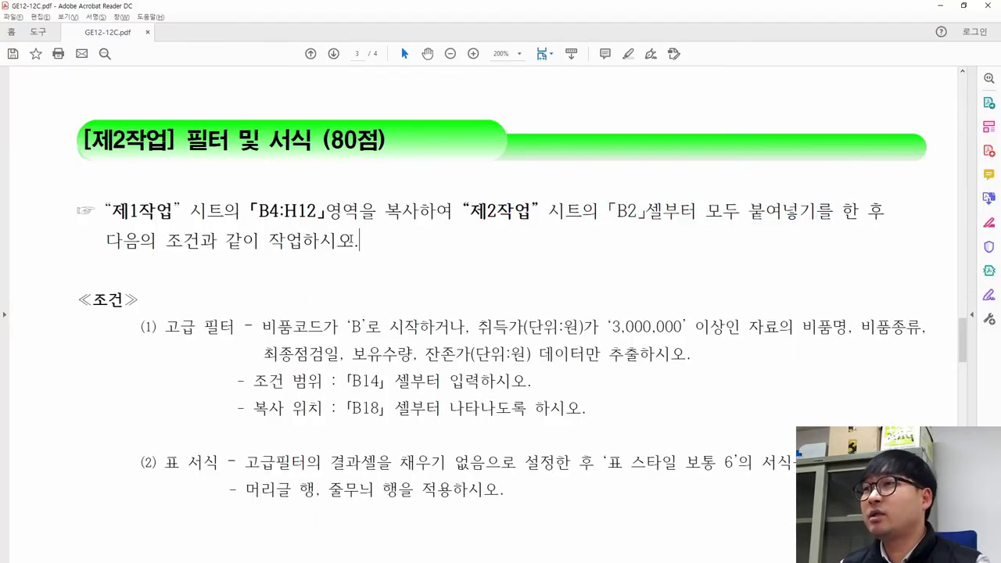
pyautogui.moveTo(360, 241); pyautogui.dragTo(112, 210)
pyautogui.click(156, 186)
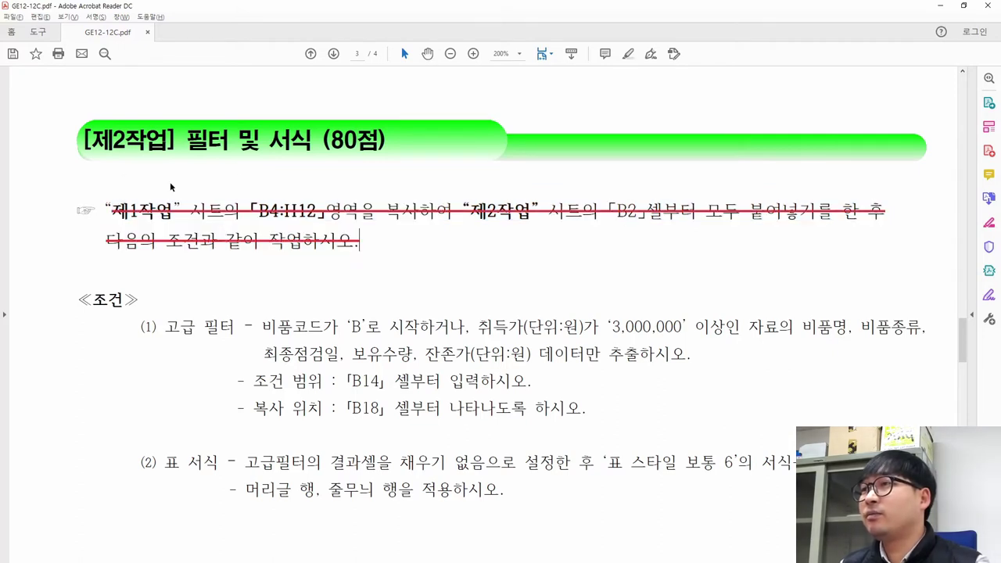
# - Examine the 고급 필터 item under 조건 for its filter conditions, the fields to extract, the criteria range and the copy location
pyautogui.scroll(-3, 364, 333)
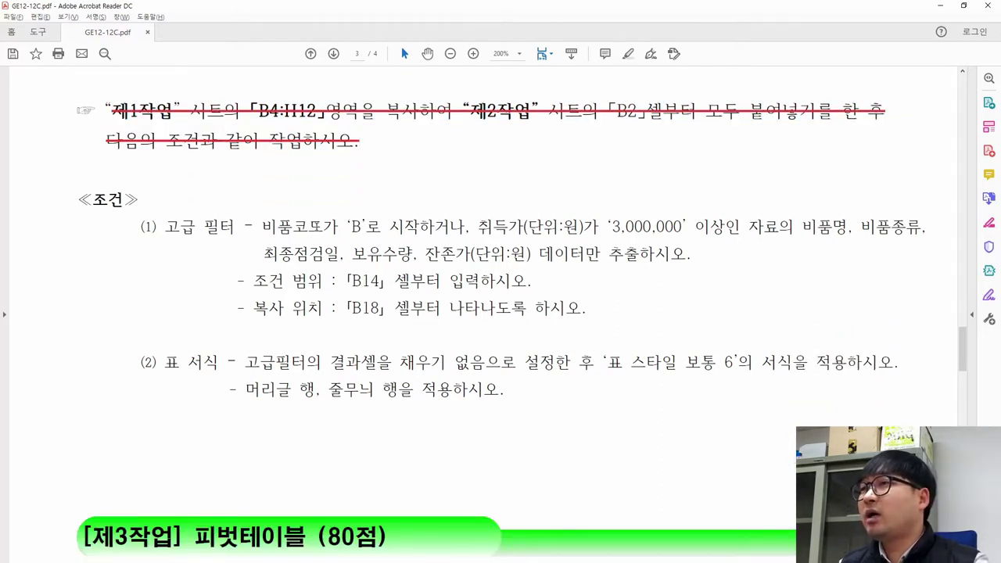
pyautogui.moveTo(262, 227); pyautogui.dragTo(850, 227)
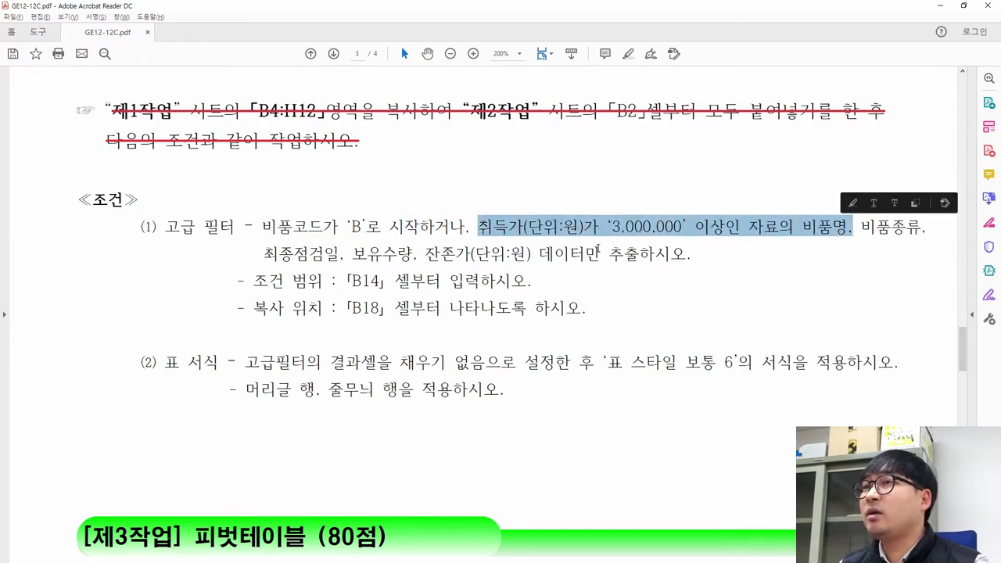
pyautogui.moveTo(265, 253); pyautogui.dragTo(687, 253)
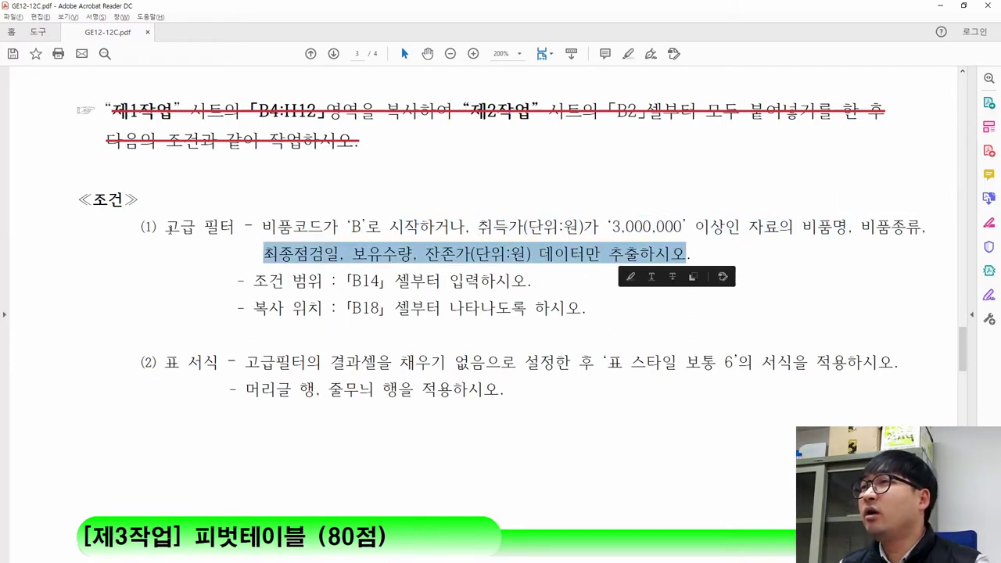
pyautogui.moveTo(168, 228); pyautogui.dragTo(236, 228)
pyautogui.click(291, 228)
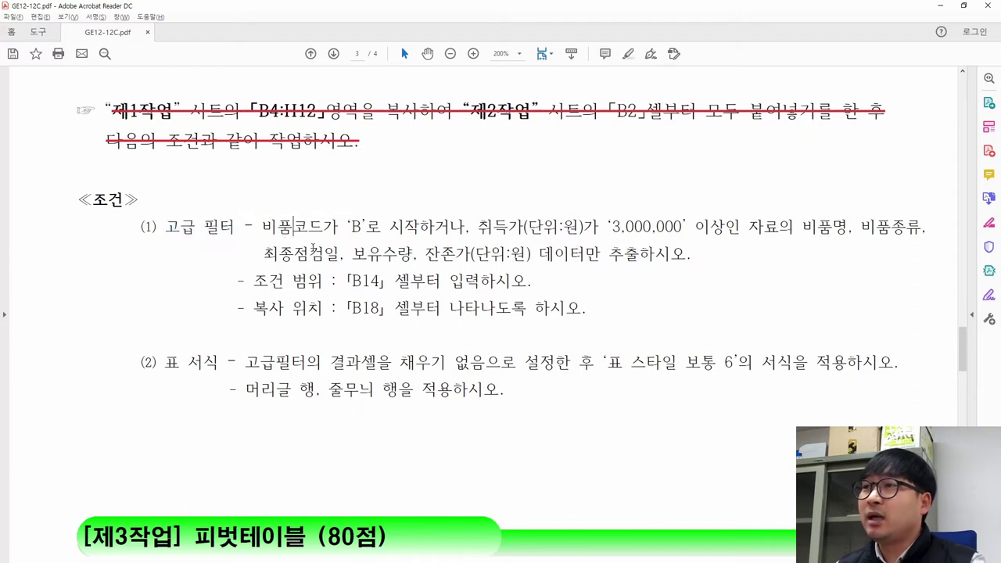
pyautogui.moveTo(255, 281); pyautogui.dragTo(324, 281)
pyautogui.moveTo(261, 227); pyautogui.dragTo(794, 227)
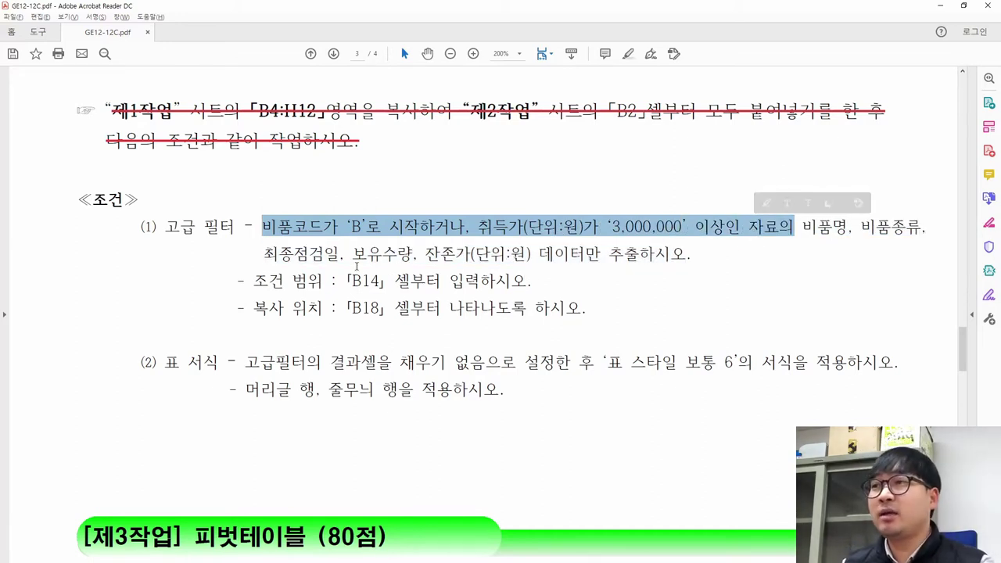
pyautogui.moveTo(253, 280); pyautogui.dragTo(386, 280)
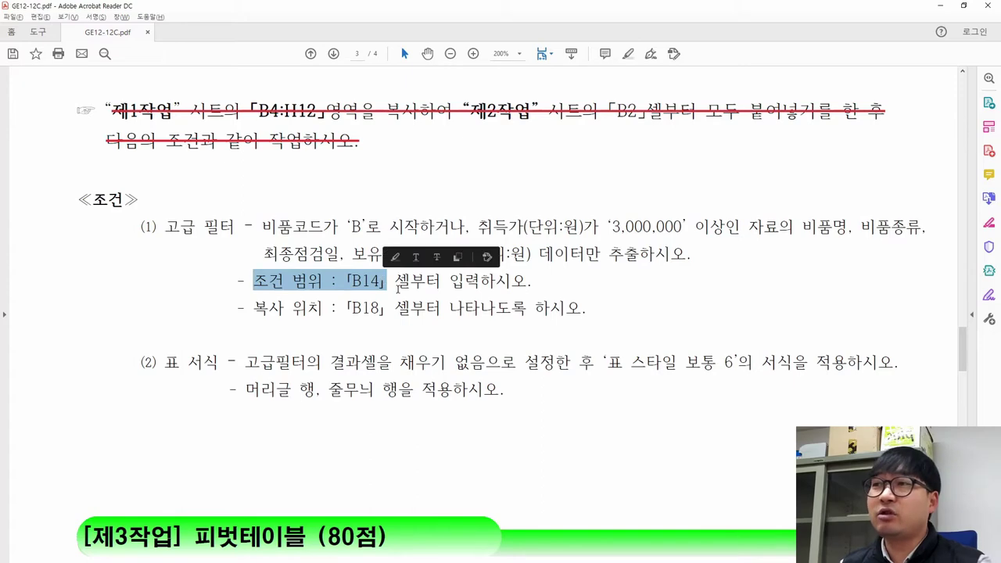
pyautogui.click(304, 289)
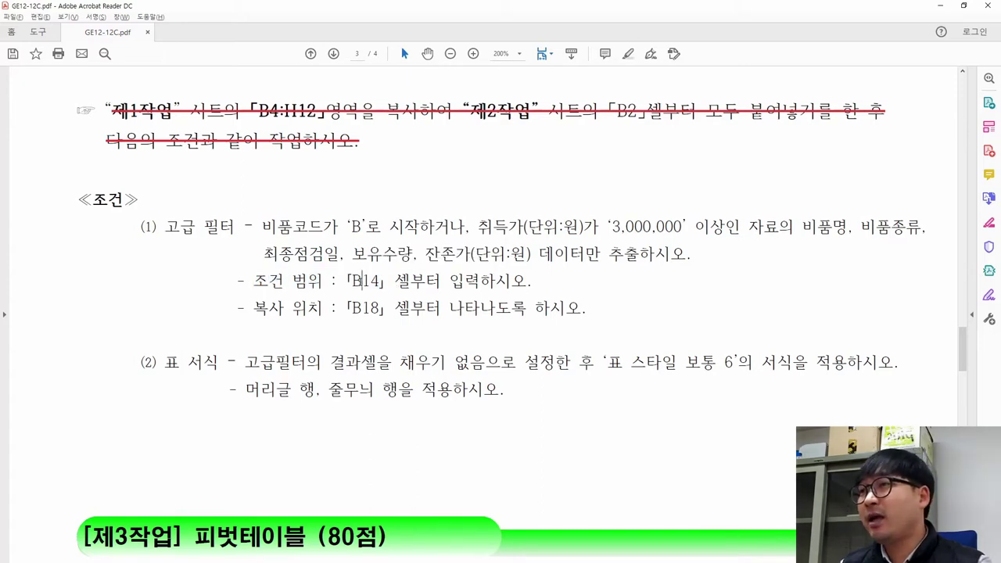
pyautogui.moveTo(254, 228); pyautogui.dragTo(382, 228)
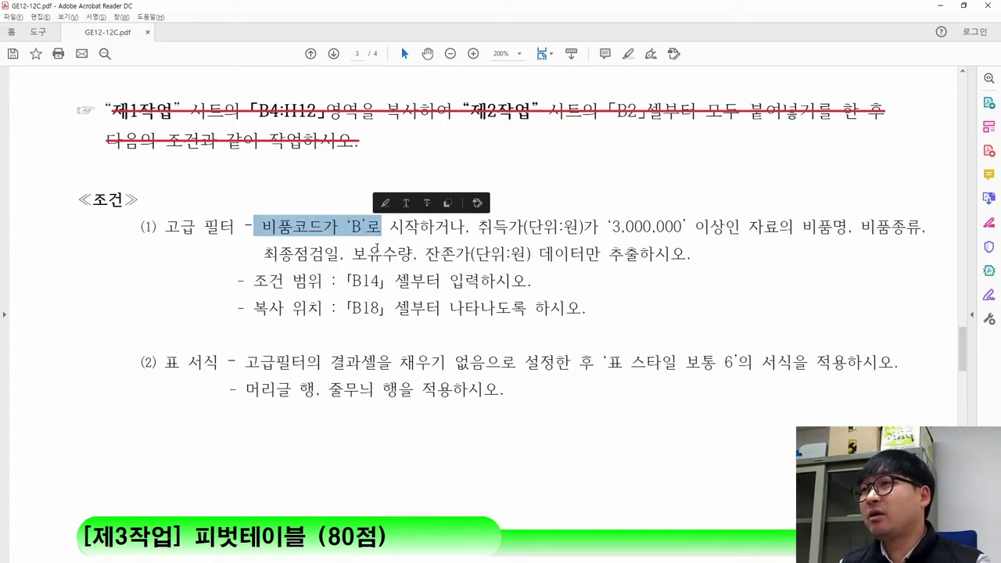
# - Switch to Excel and copy the 비품코드 header from B2 into B14 of the 제2작업 sheet as a criteria heading
pyautogui.hotkey('alt', 'Tab')
pyautogui.click(60, 383)
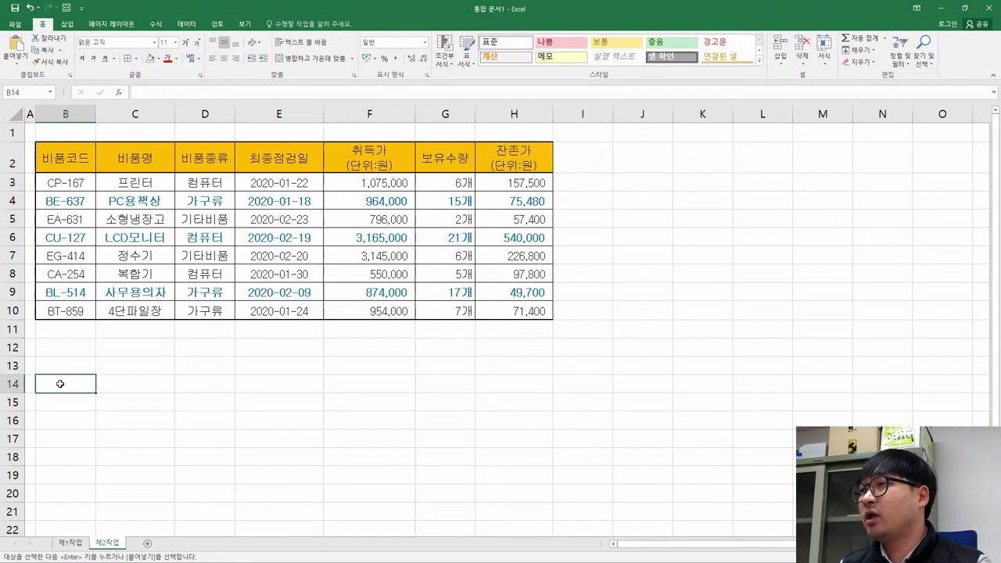
pyautogui.click(71, 160)
pyautogui.click(69, 367)
pyautogui.click(69, 395)
pyautogui.click(71, 388)
pyautogui.write('비품콰ㅣㅓㅇㄴㅁ로;마ㅓㅣㄴ')
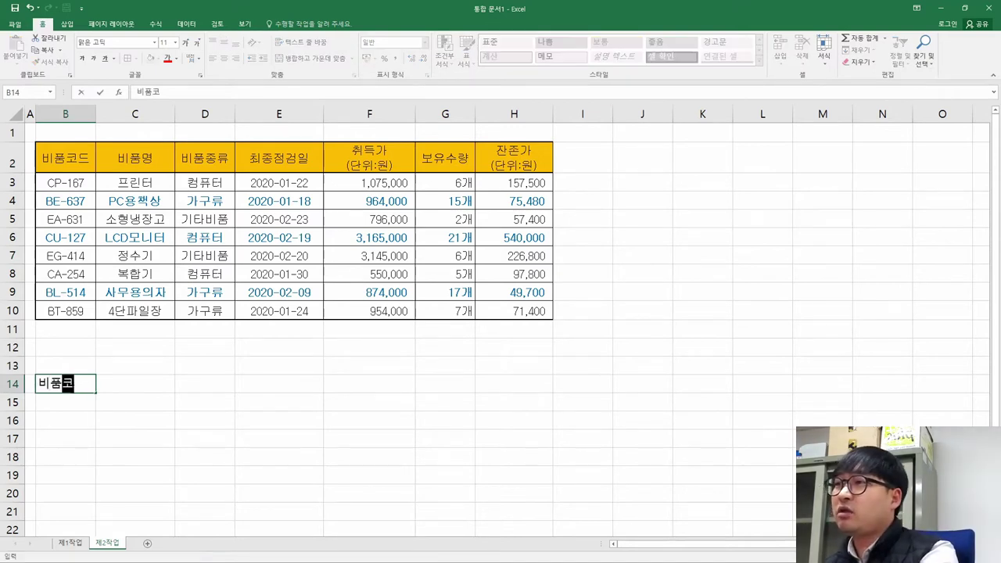
pyautogui.press('Escape')
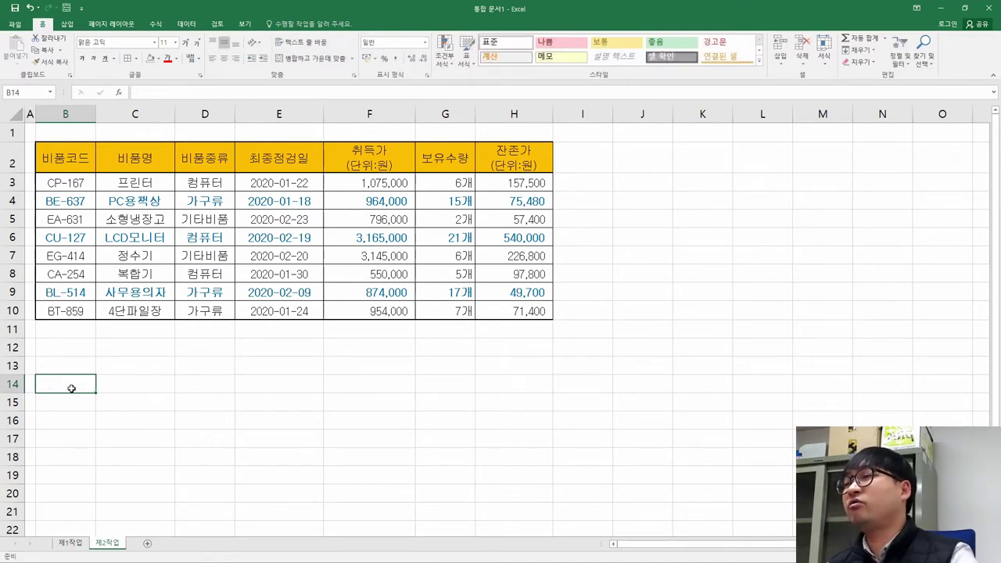
pyautogui.click(60, 161)
pyautogui.hotkey('ctrl', 'c')
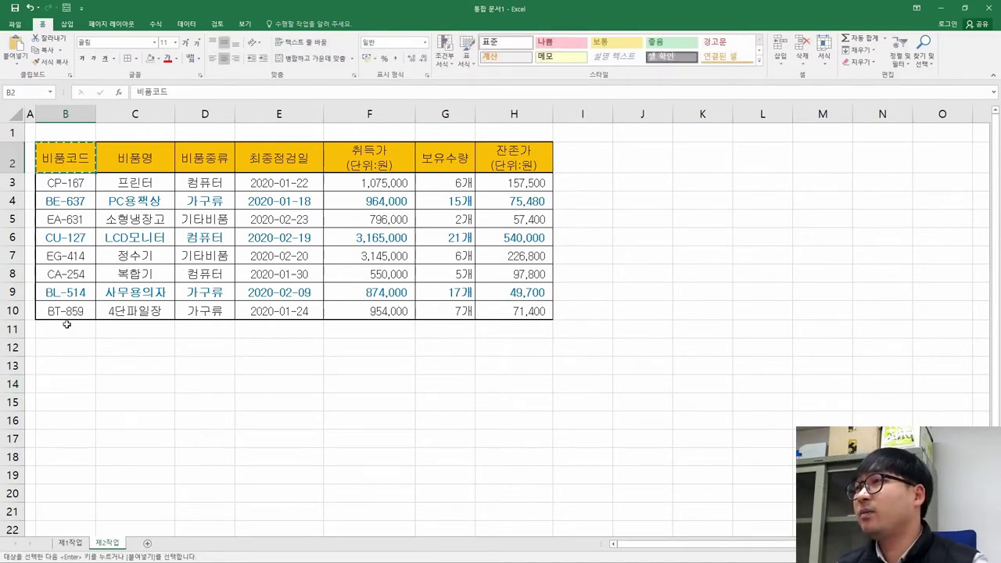
pyautogui.click(54, 380)
pyautogui.hotkey('ctrl', 'v')
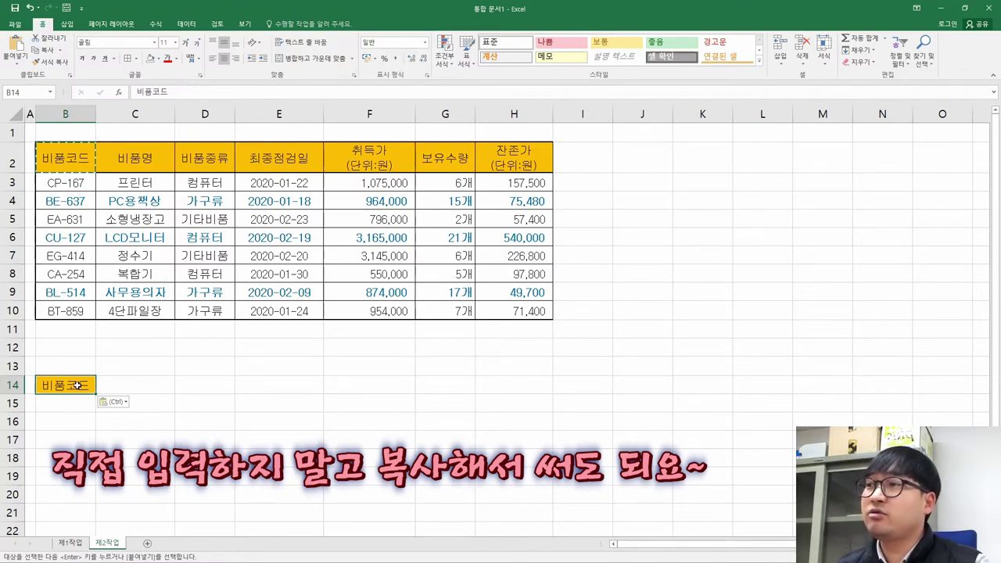
# - Check the 비품코드 condition in the Acrobat Reader task sheet, then enter the criterion B* in Excel cell B15
pyautogui.hotkey('alt', 'Tab')
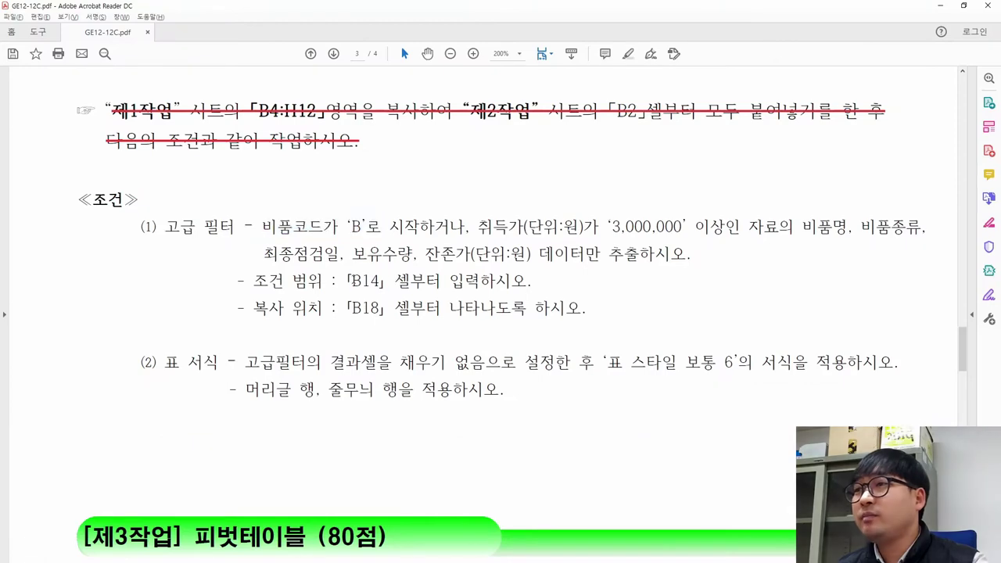
pyautogui.moveTo(351, 280); pyautogui.dragTo(440, 280)
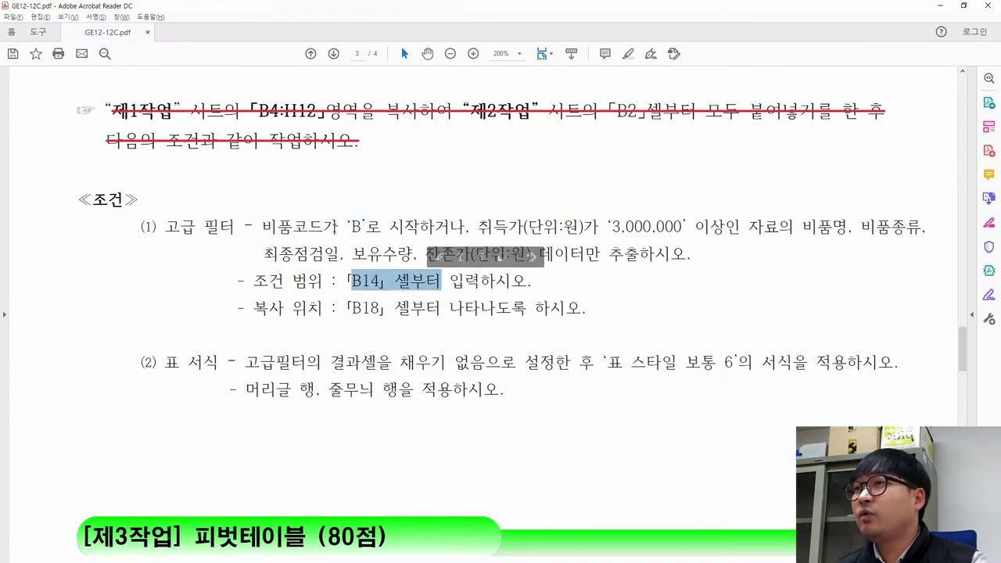
pyautogui.moveTo(351, 226); pyautogui.dragTo(381, 227)
pyautogui.hotkey('alt', 'Tab')
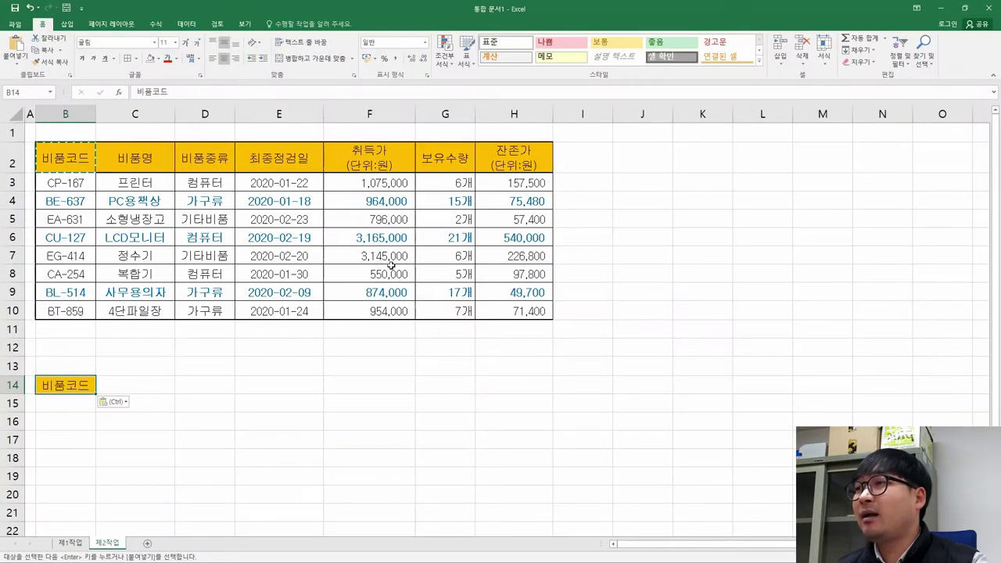
pyautogui.click(63, 409)
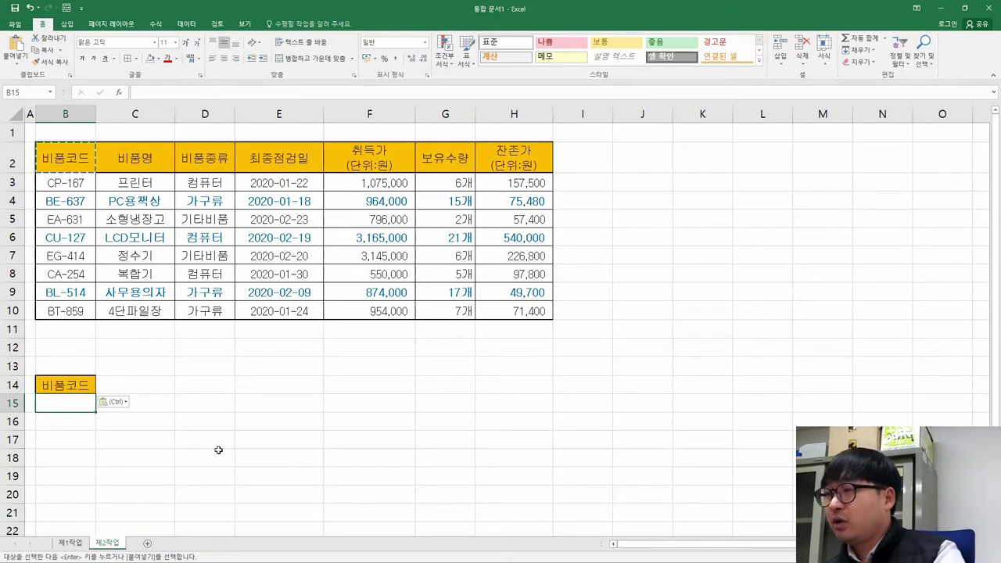
pyautogui.press('BackSpace')
pyautogui.write('B*')
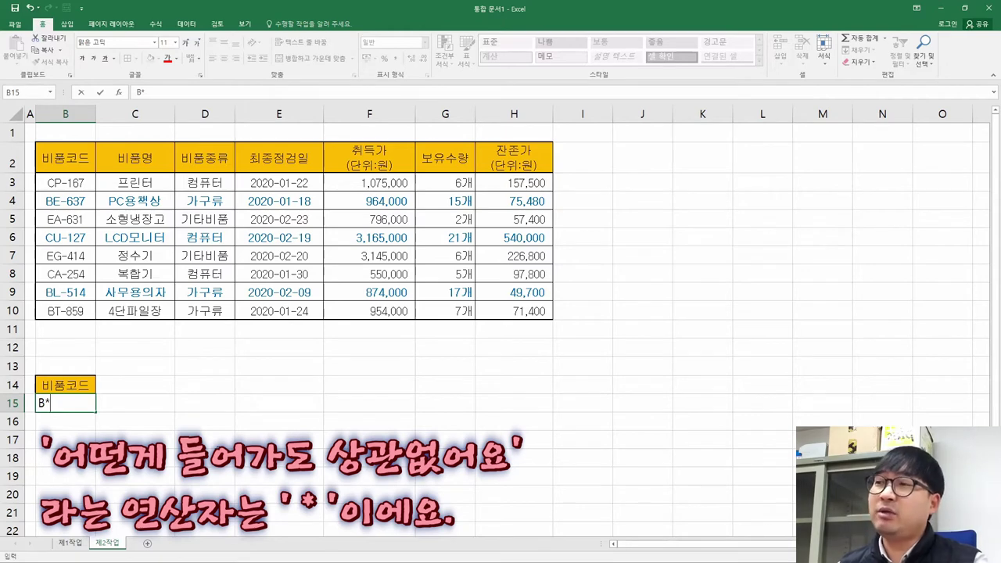
pyautogui.hotkey('ctrl', 'Return')
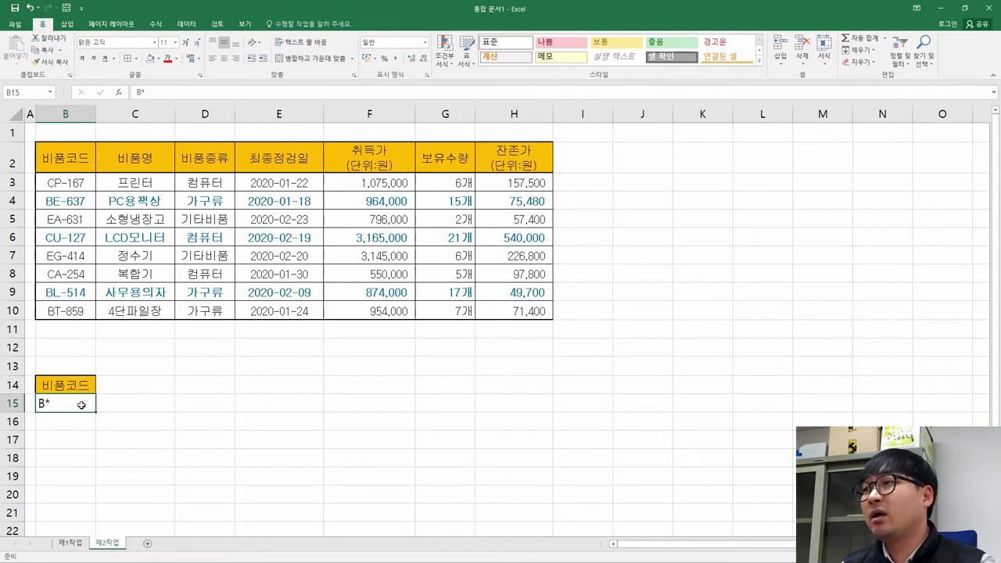
# - Check the second filter condition in the task PDF, then copy the 취득가(단위:원) header from F2 into C14 in Excel
pyautogui.hotkey('alt', 'Tab')
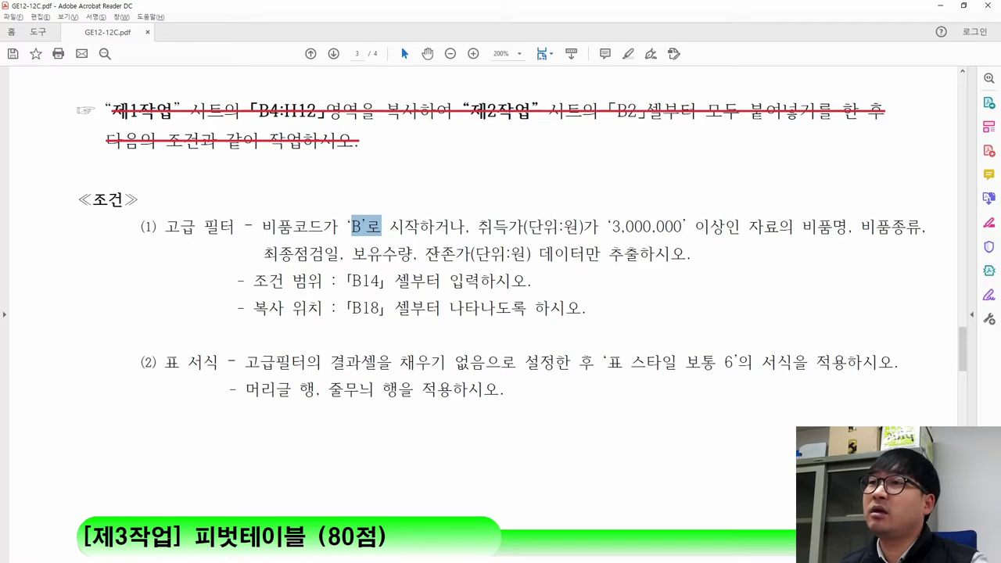
pyautogui.click(423, 226)
pyautogui.moveTo(478, 226); pyautogui.dragTo(587, 226)
pyautogui.hotkey('alt', 'Tab')
pyautogui.click(369, 168)
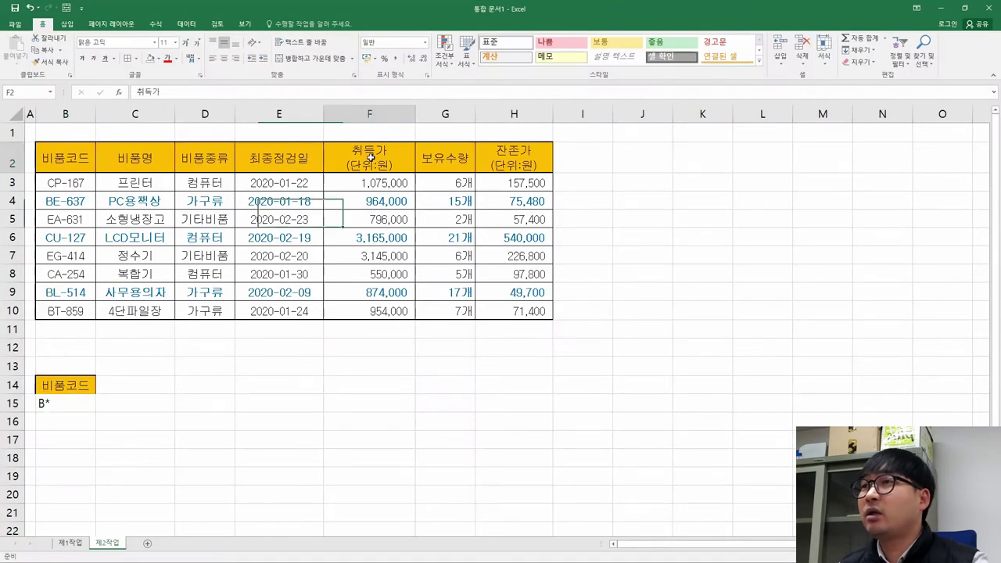
pyautogui.hotkey('ctrl', 'c')
pyautogui.click(138, 393)
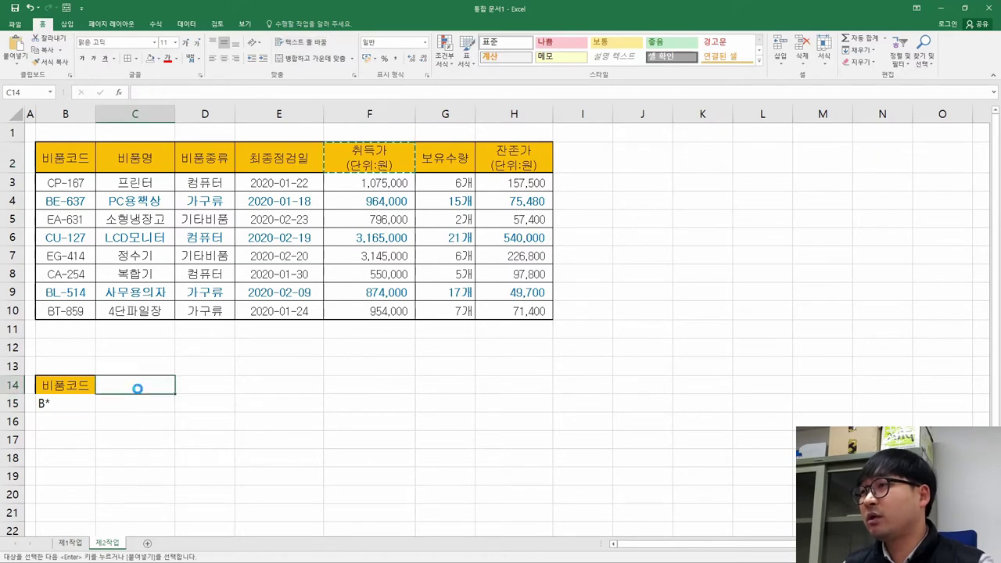
pyautogui.hotkey('ctrl', 'v')
# - Check the 취득가 threshold in the task PDF, then enter the criterion >=3000000 in Excel cell C15
pyautogui.hotkey('alt', 'Tab')
pyautogui.moveTo(612, 226); pyautogui.dragTo(794, 228)
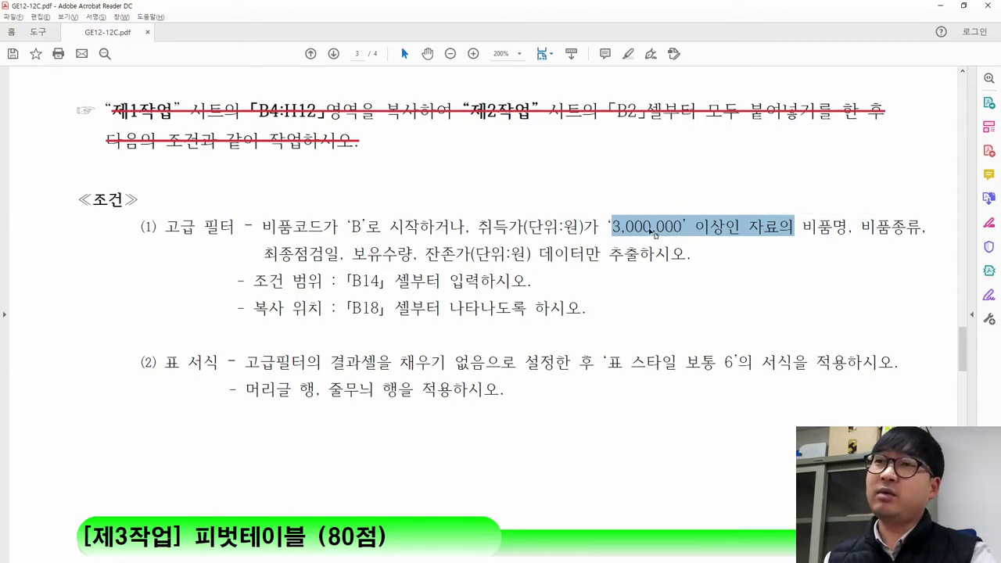
pyautogui.click(615, 235)
pyautogui.moveTo(613, 227); pyautogui.dragTo(741, 228)
pyautogui.hotkey('alt', 'Tab')
pyautogui.press('Down')
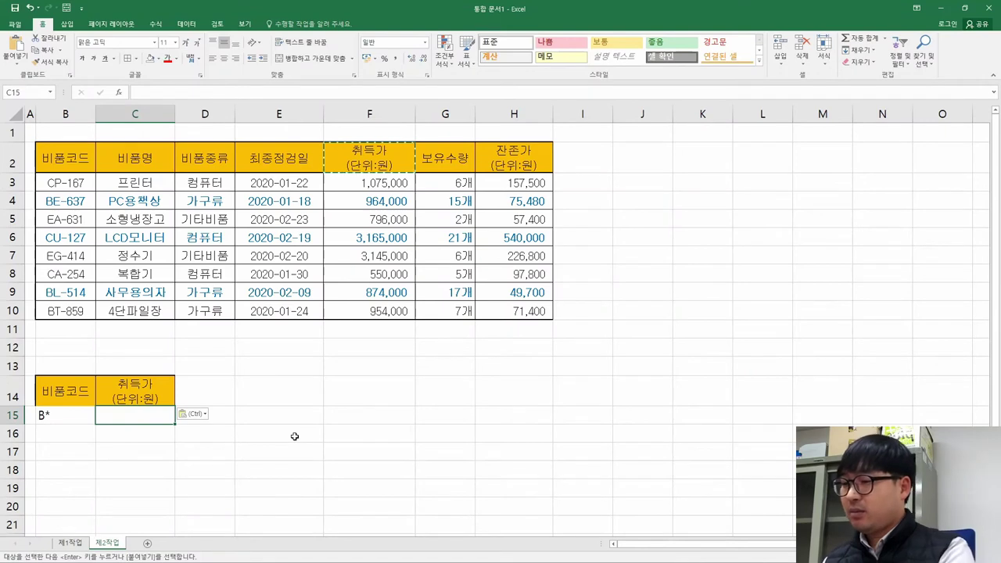
pyautogui.write('>=')
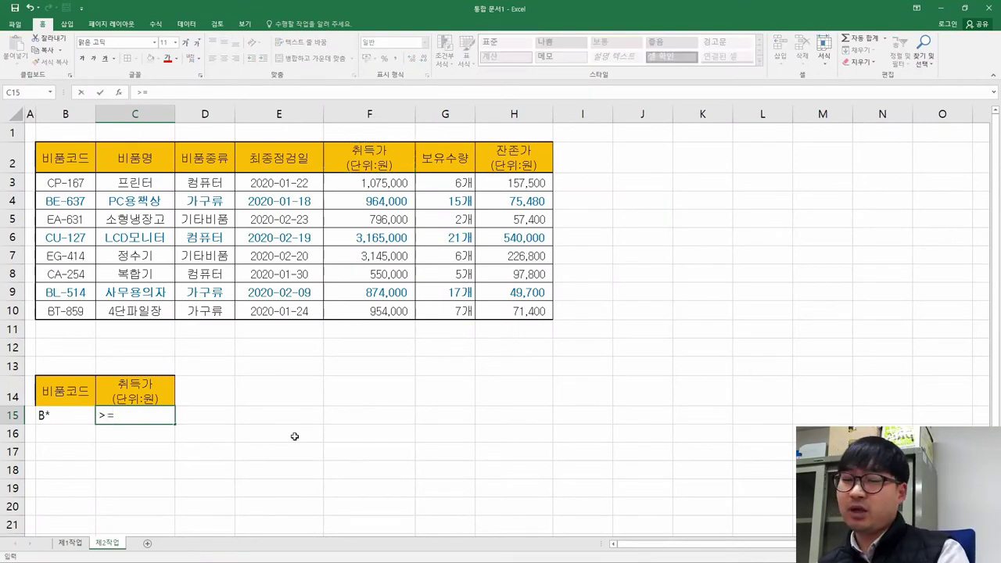
pyautogui.write('3000000')
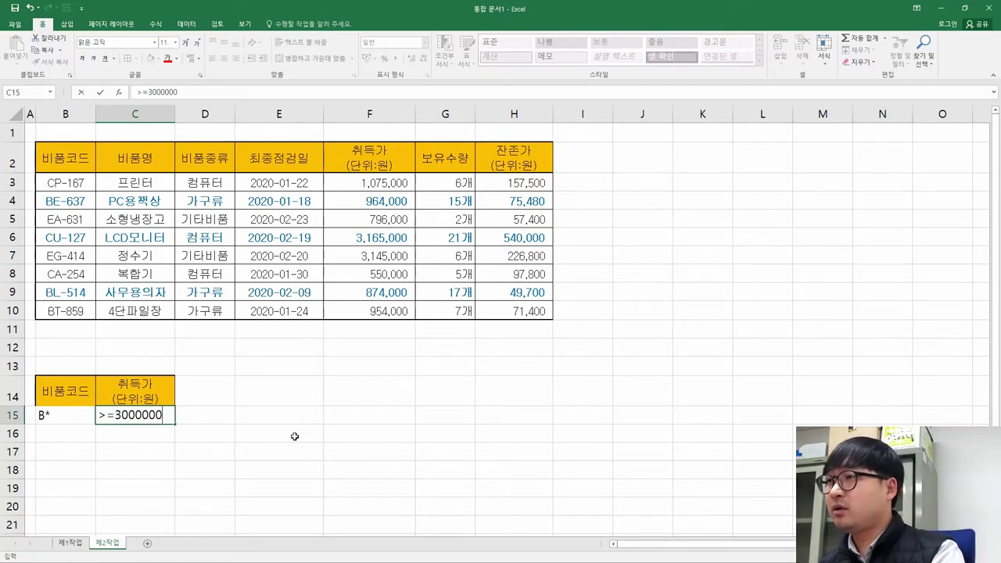
pyautogui.press('Return')
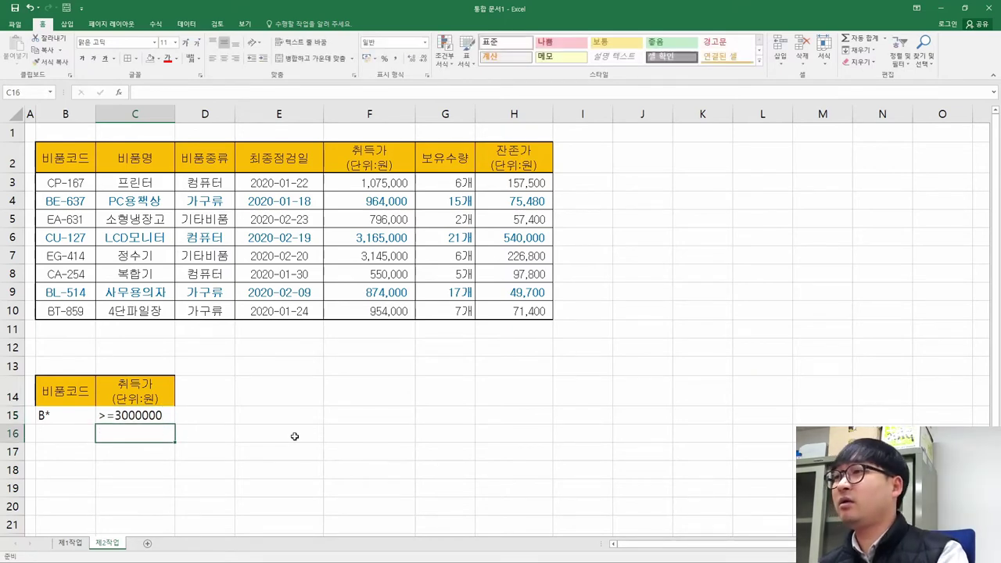
pyautogui.press('Up')
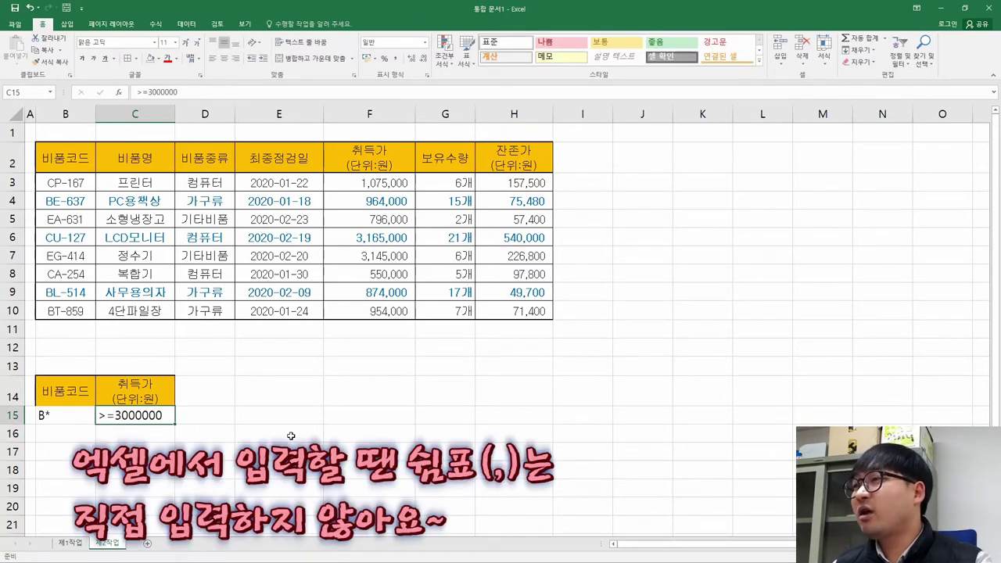
# - Switch to Acrobat Reader and examine the 3,000,000 이상 threshold and the 하거나 wording linking the two filter conditions
pyautogui.hotkey('alt', 'Tab')
pyautogui.click(657, 228)
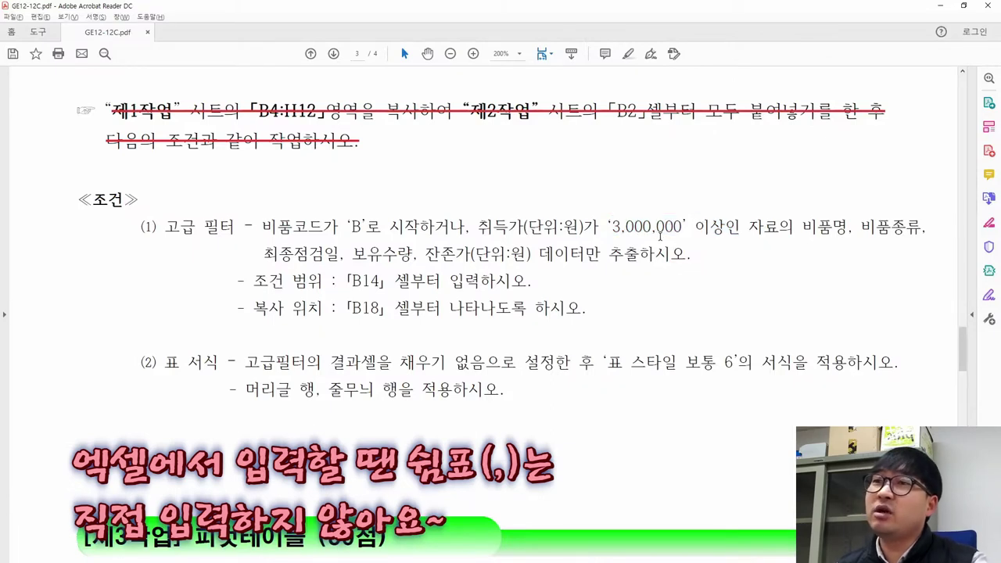
pyautogui.moveTo(639, 226); pyautogui.dragTo(668, 229)
pyautogui.click(665, 229)
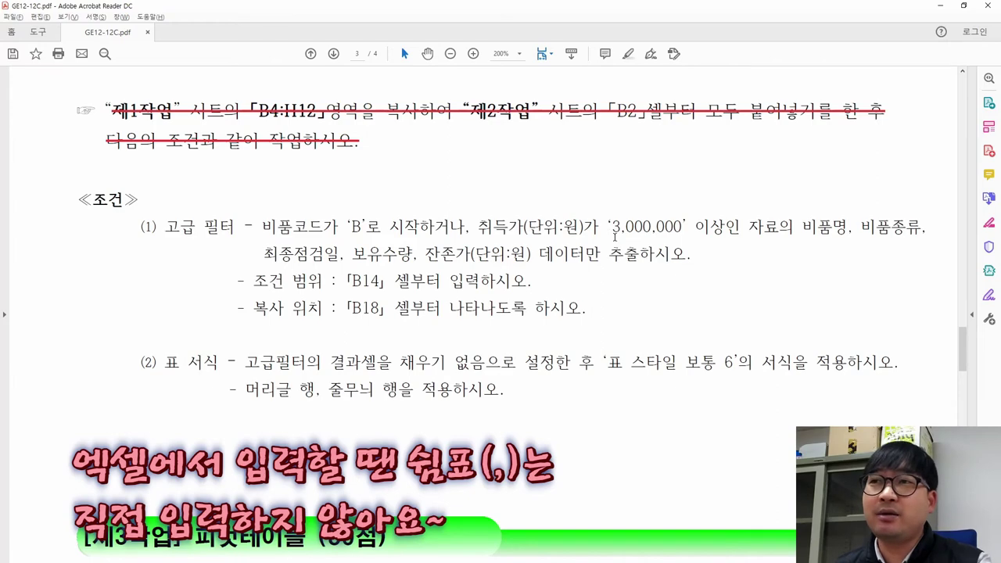
pyautogui.moveTo(606, 227); pyautogui.dragTo(791, 228)
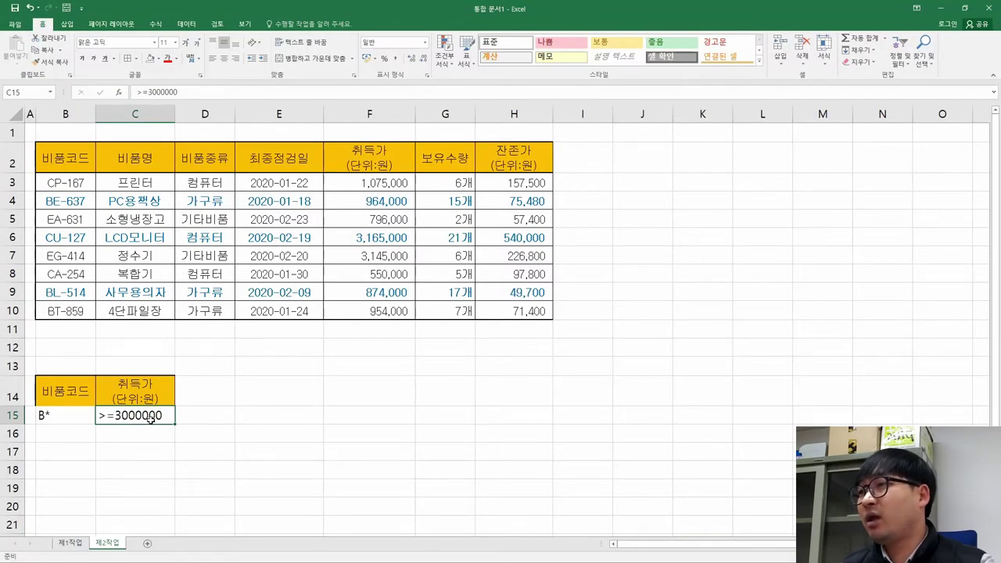
pyautogui.hotkey('alt', 'Tab')
pyautogui.moveTo(420, 229); pyautogui.dragTo(464, 228)
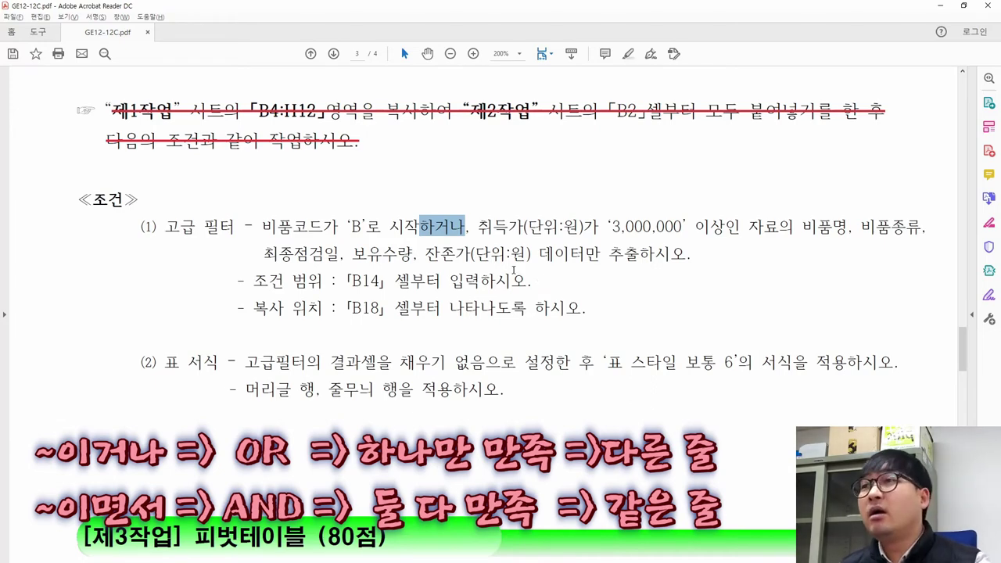
pyautogui.click(441, 251)
pyautogui.moveTo(420, 227); pyautogui.dragTo(466, 228)
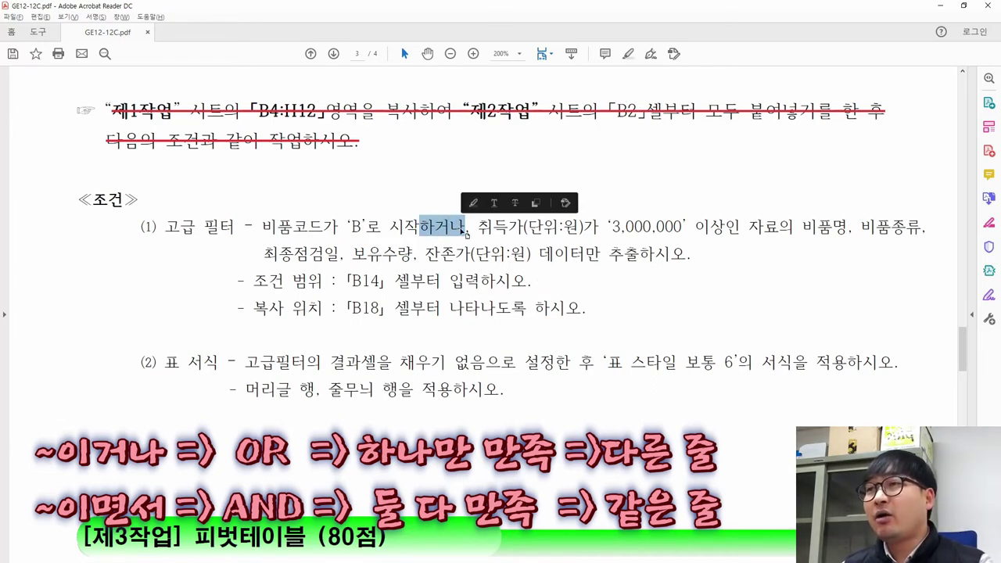
# - Switch to Excel and try placing the >=3000000 criterion in C16 instead of C15, on a different row from B*
pyautogui.hotkey('alt', 'Tab')
pyautogui.click(50, 412)
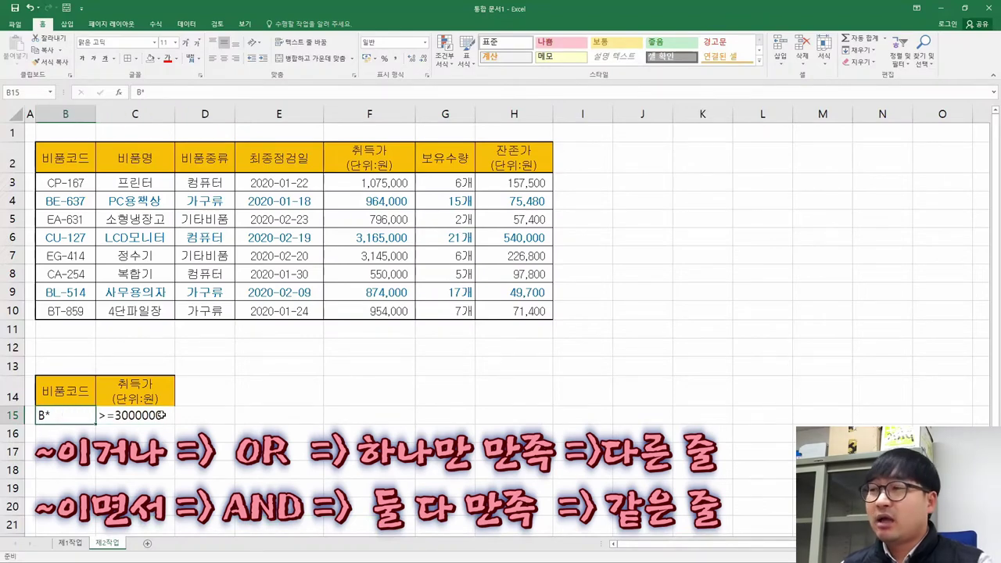
pyautogui.hotkey('shift', 'Right')
pyautogui.hotkey('shift', 'Right')
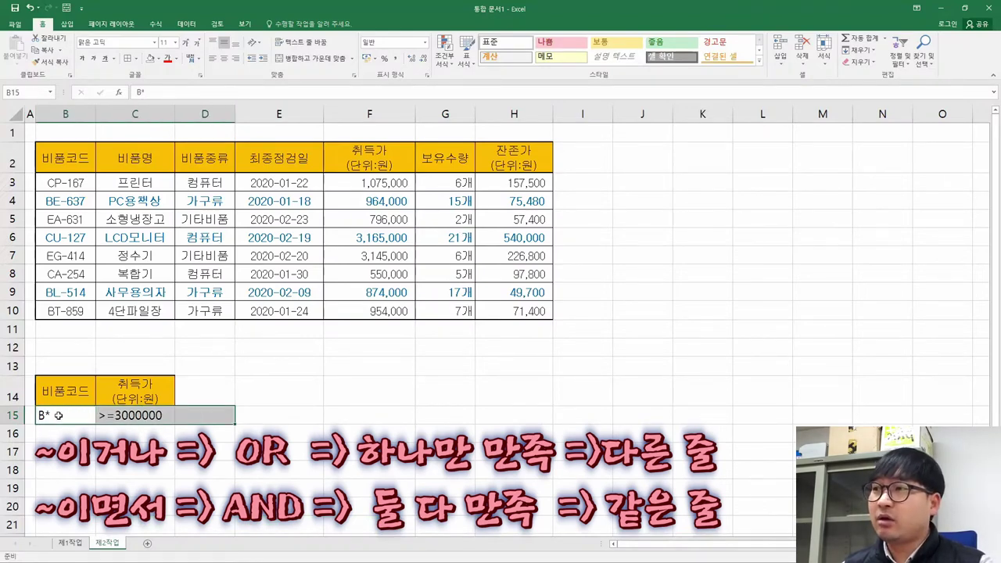
pyautogui.moveTo(57, 415); pyautogui.dragTo(104, 418)
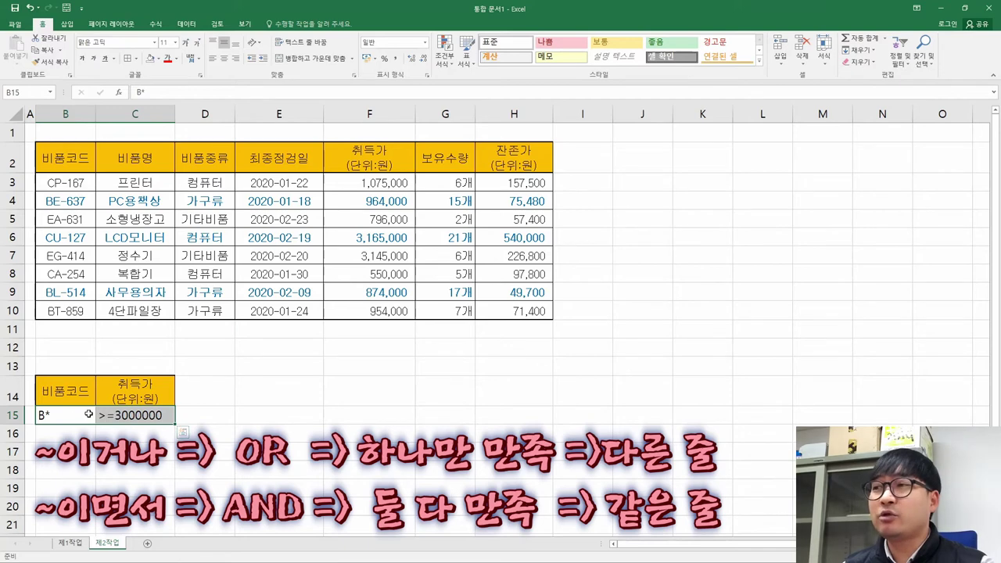
pyautogui.click(100, 415)
pyautogui.hotkey('ctrl', 'c')
pyautogui.click(109, 431)
pyautogui.hotkey('ctrl', 'v')
pyautogui.click(135, 415)
pyautogui.press('Delete')
pyautogui.click(153, 437)
# - Review criteria rows 15 and 16, then compare them with the 시작하거나 wording of the 고급 필터 condition in Acrobat Reader
pyautogui.moveTo(63, 415); pyautogui.dragTo(127, 422)
pyautogui.moveTo(66, 434); pyautogui.dragTo(159, 435)
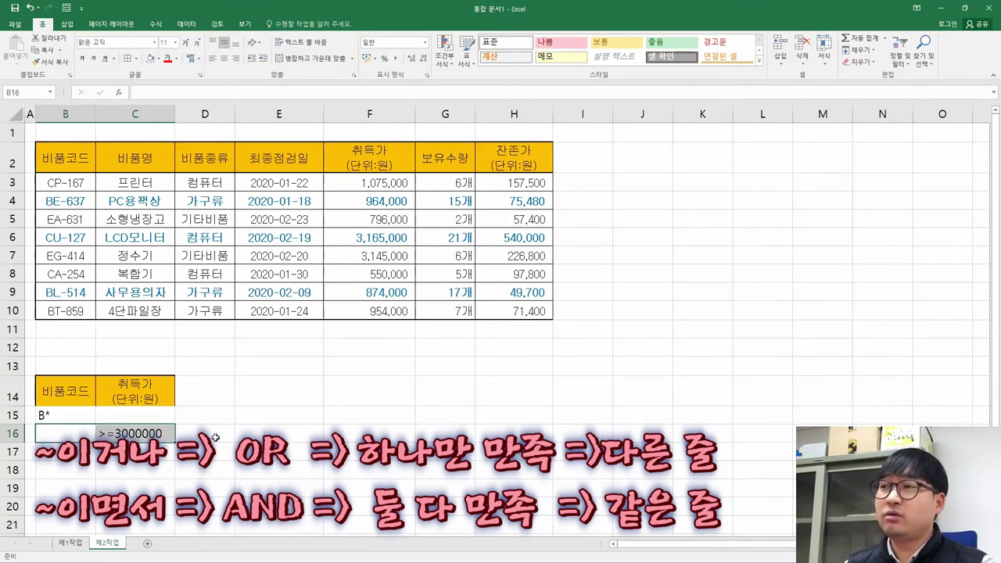
pyautogui.moveTo(66, 435); pyautogui.dragTo(134, 431)
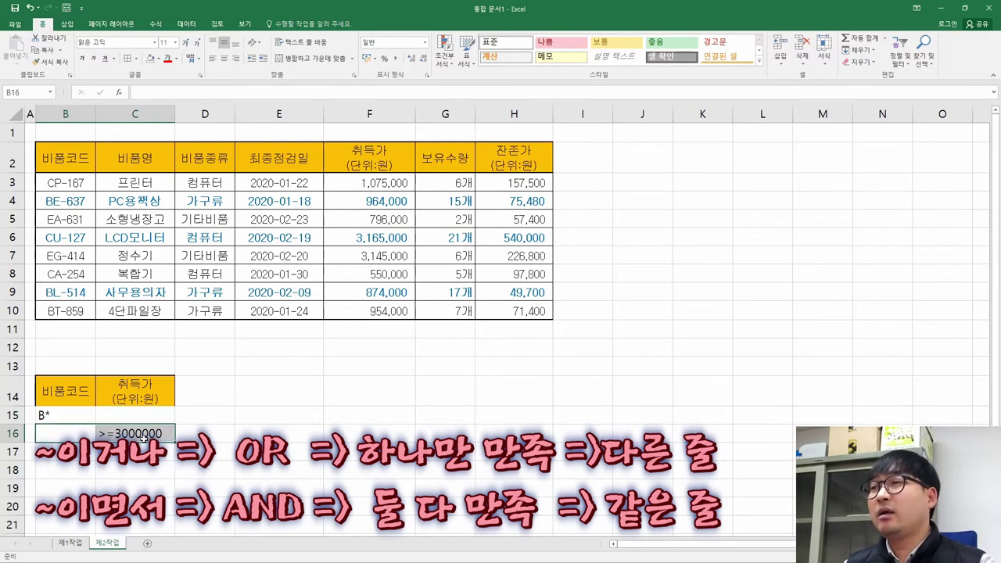
pyautogui.hotkey('alt', 'Tab')
pyautogui.click(419, 228)
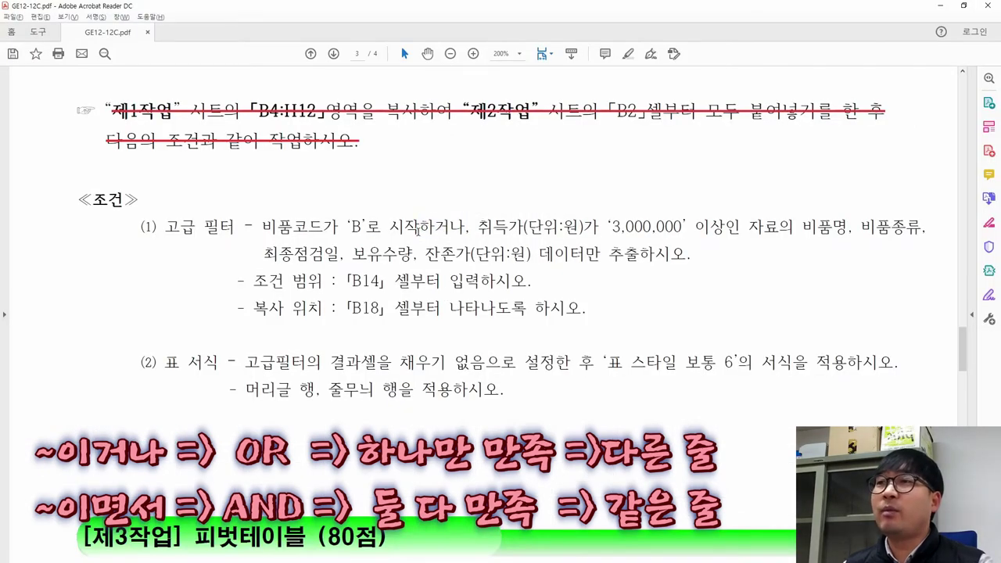
pyautogui.moveTo(417, 235); pyautogui.dragTo(458, 235)
pyautogui.click(462, 228)
pyautogui.moveTo(389, 227); pyautogui.dragTo(460, 237)
pyautogui.click(423, 233)
pyautogui.click(419, 233)
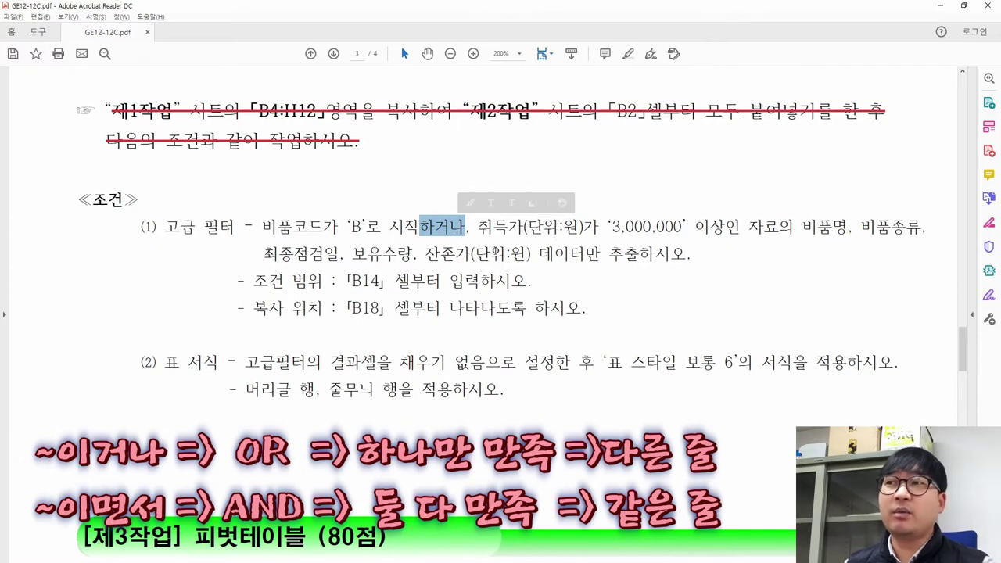
# - Switch to Excel and undo the move of the >=3000000 criterion to row 16
pyautogui.hotkey('alt', 'Tab')
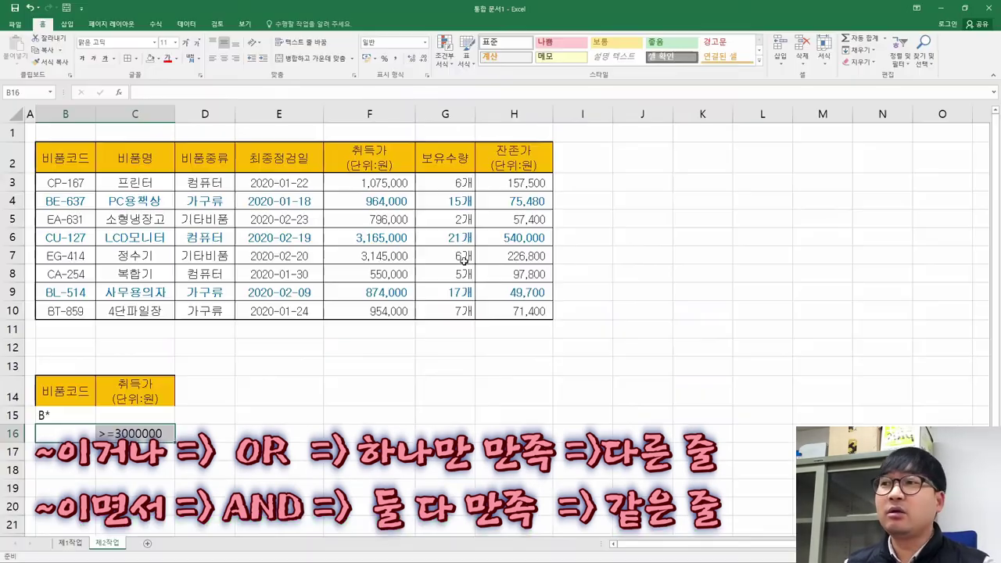
pyautogui.moveTo(66, 416); pyautogui.dragTo(152, 416)
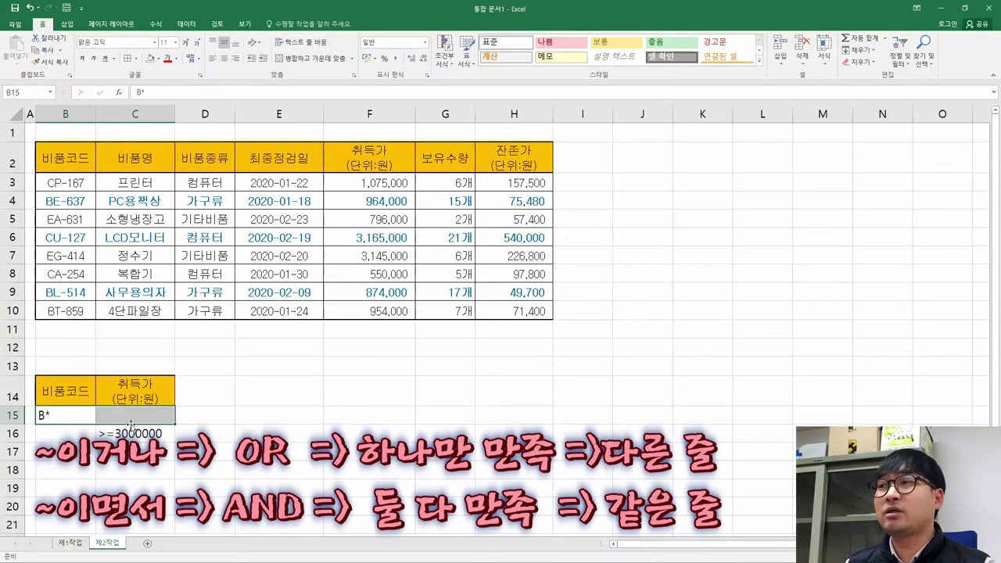
pyautogui.hotkey('ctrl', 'z')
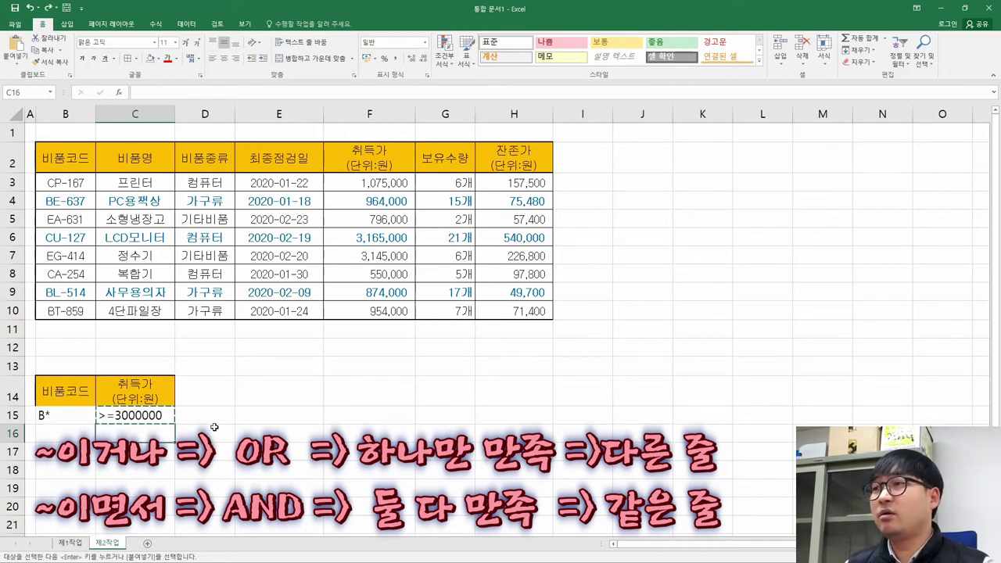
# - Check the 하거나 wording in Acrobat Reader, then in Excel move the >=3000000 criterion from C15 to C16
pyautogui.hotkey('alt', 'Tab')
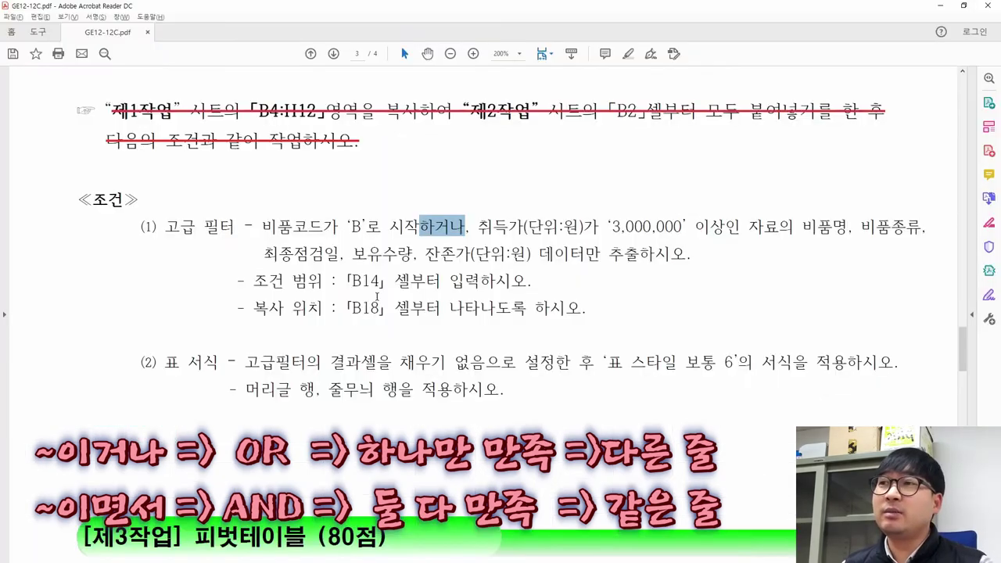
pyautogui.hotkey('alt', 'Tab')
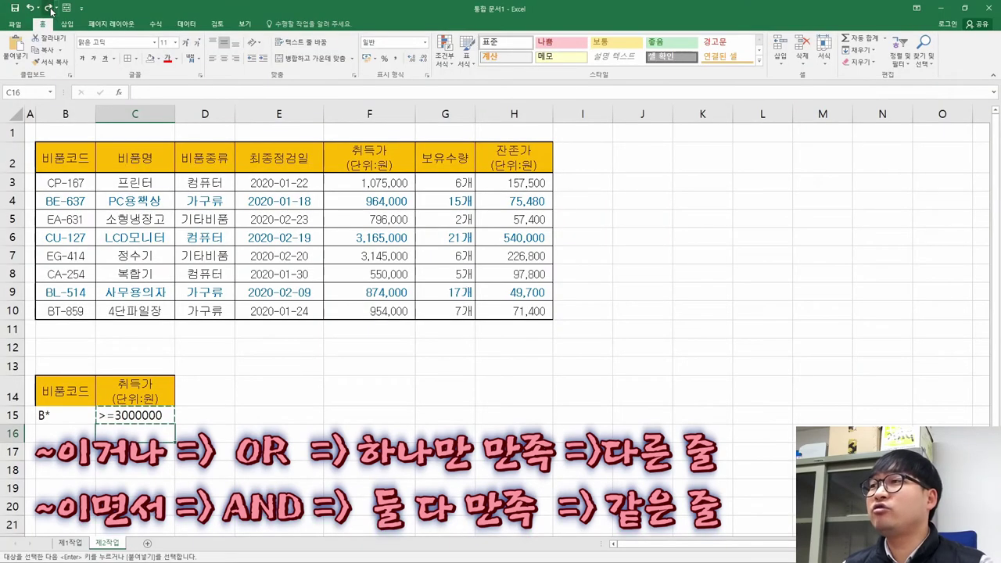
pyautogui.hotkey('ctrl', 'v')
pyautogui.press('Up')
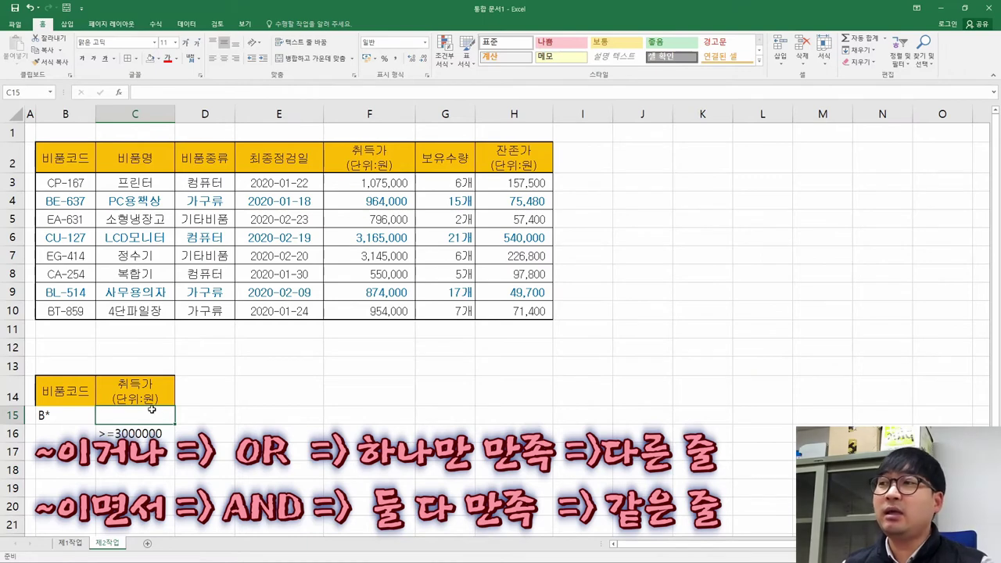
# - Check the fields to extract and the copy position in Acrobat Reader, then copy the 비품명 header to B18 in Excel
pyautogui.hotkey('alt', 'Tab')
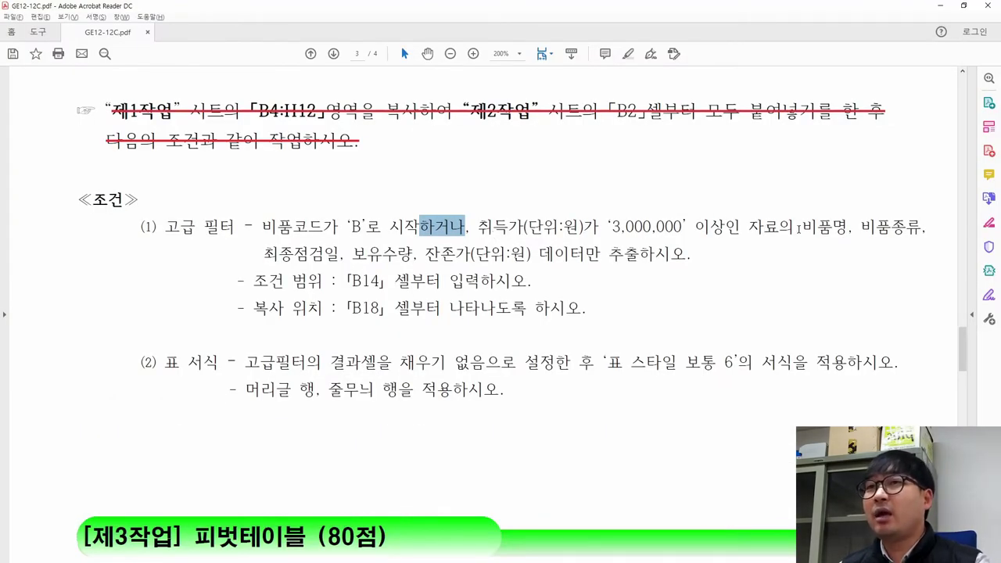
pyautogui.moveTo(799, 228); pyautogui.dragTo(531, 253)
pyautogui.hotkey('alt', 'Tab')
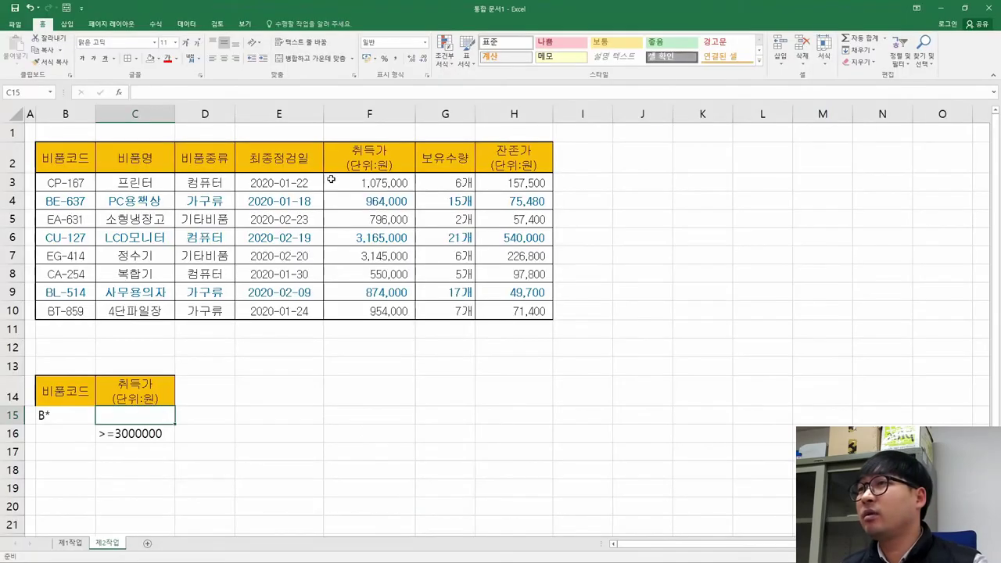
pyautogui.click(156, 158)
pyautogui.hotkey('ctrl', 'c')
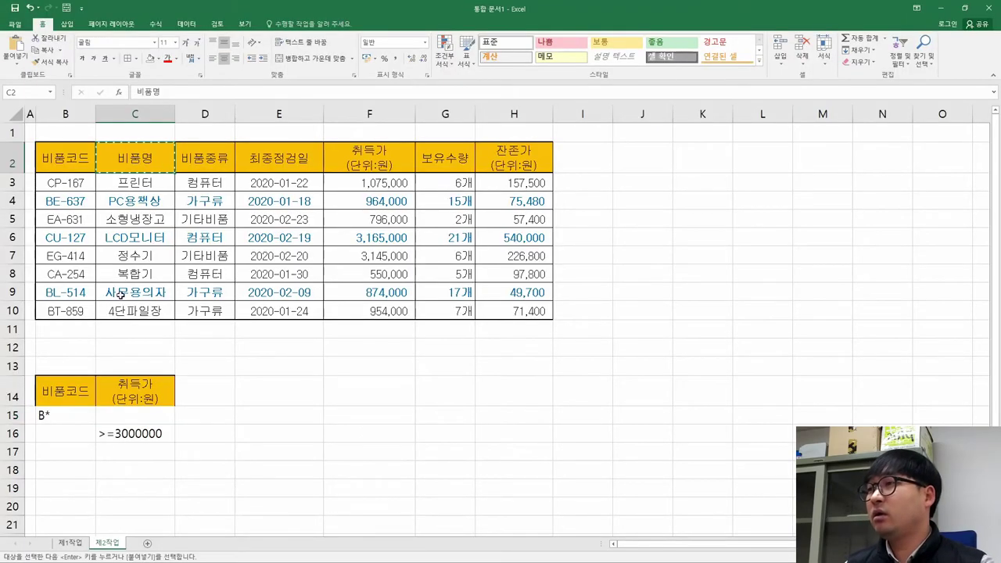
pyautogui.hotkey('alt', 'Tab')
pyautogui.moveTo(552, 170); pyautogui.dragTo(639, 170)
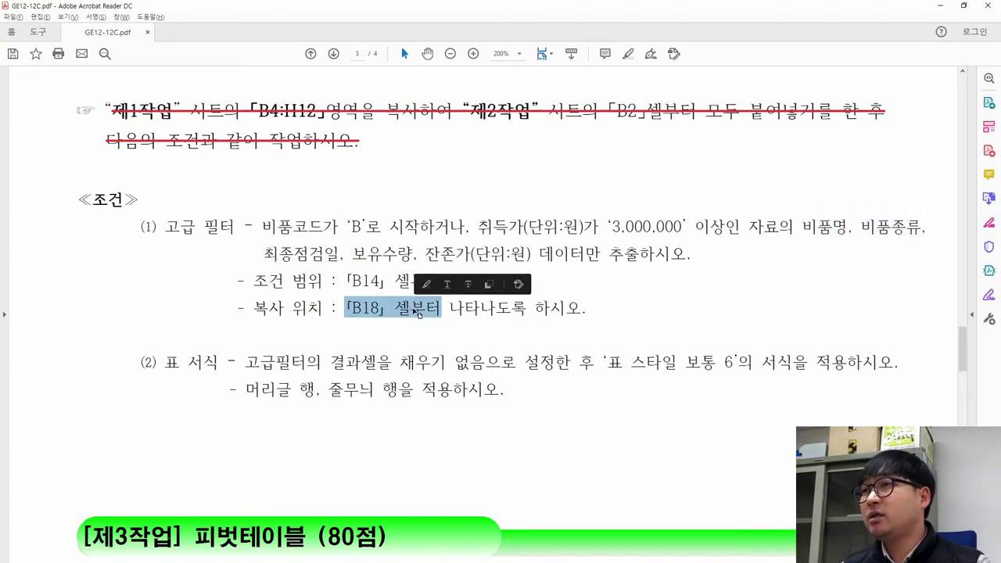
pyautogui.hotkey('alt', 'Tab')
pyautogui.click(72, 469)
pyautogui.hotkey('ctrl', 'v')
# - Check the next extraction fields in Acrobat Reader, then copy the 비품종류 and 최종점검일 headers to C18:D18 in Excel
pyautogui.hotkey('alt', 'Tab')
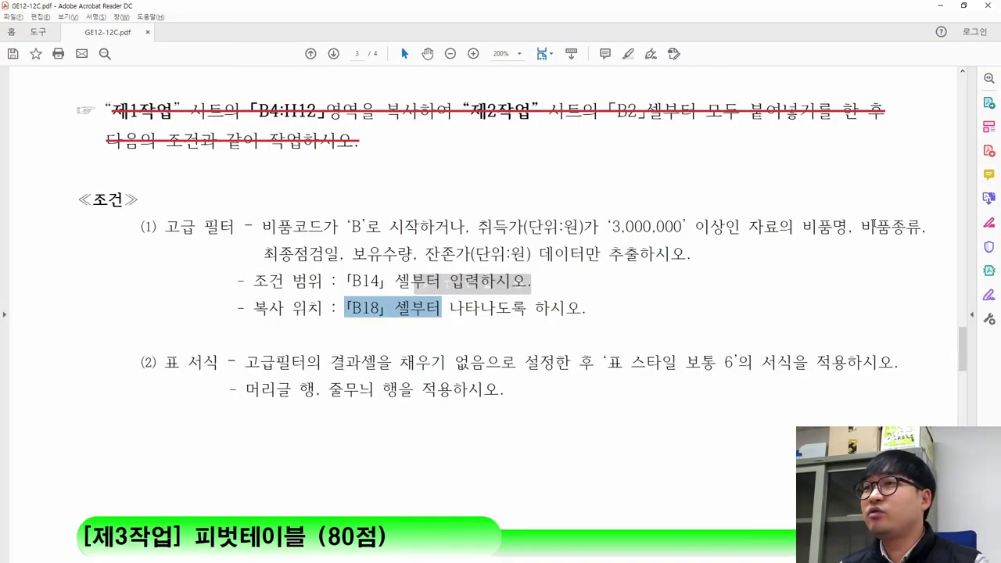
pyautogui.hotkey('alt', 'Tab')
pyautogui.moveTo(213, 158); pyautogui.dragTo(282, 156)
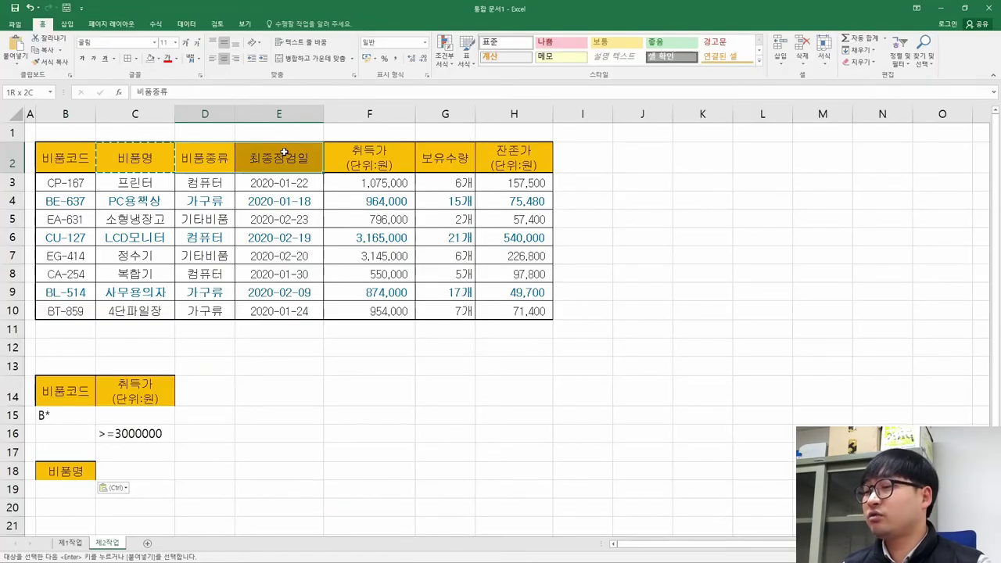
pyautogui.hotkey('ctrl', 'c')
pyautogui.click(134, 473)
pyautogui.hotkey('ctrl', 'v')
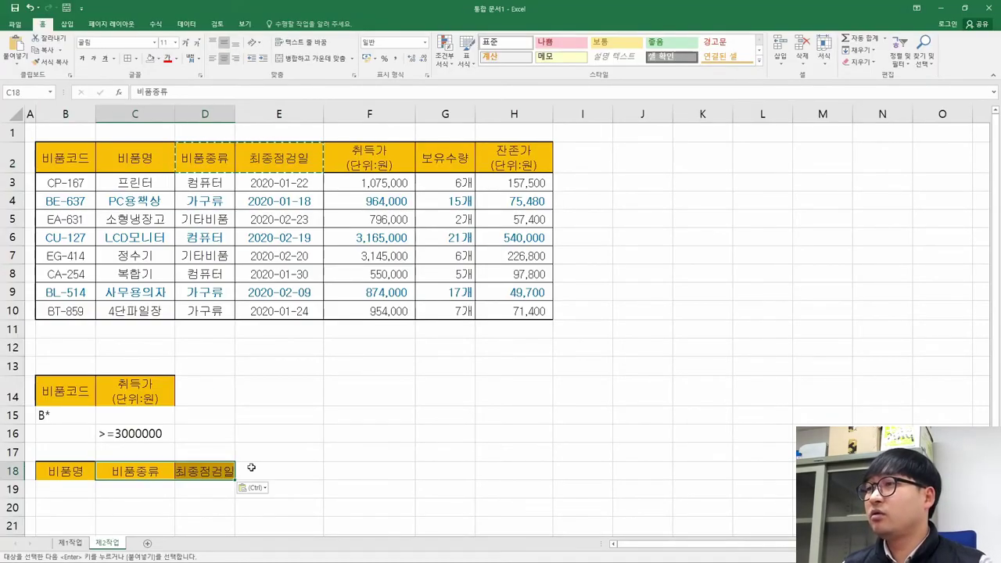
# - Check the remaining extraction fields in Acrobat Reader, then copy the 보유수량 and 잔존가(단위:원) headers to E18:F18 in Excel
pyautogui.hotkey('alt', 'Tab')
pyautogui.moveTo(350, 255); pyautogui.dragTo(506, 255)
pyautogui.hotkey('alt', 'Tab')
pyautogui.moveTo(439, 166); pyautogui.dragTo(519, 162)
pyautogui.hotkey('ctrl', 'c')
pyautogui.click(250, 469)
pyautogui.hotkey('ctrl', 'v')
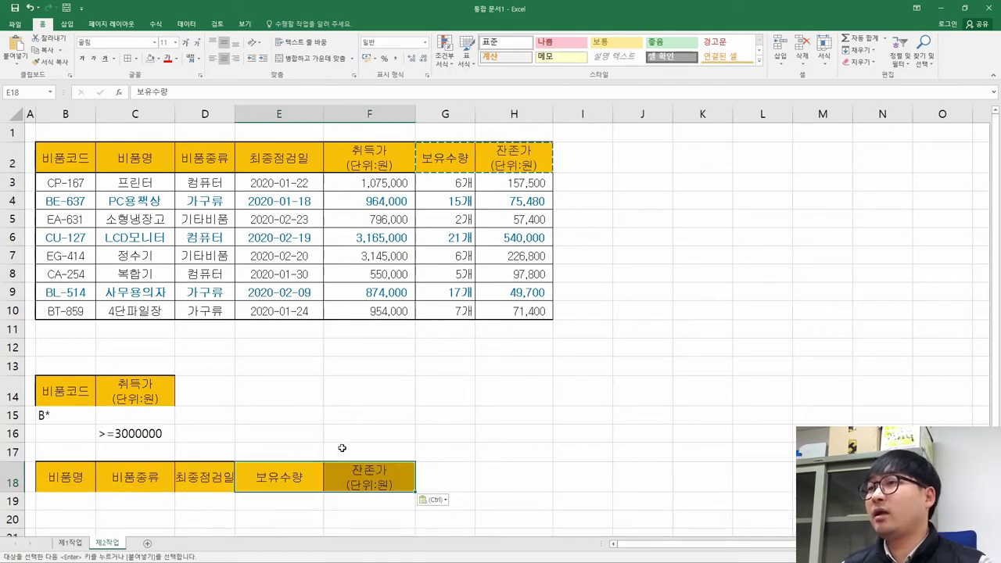
pyautogui.hotkey('alt', 'Tab')
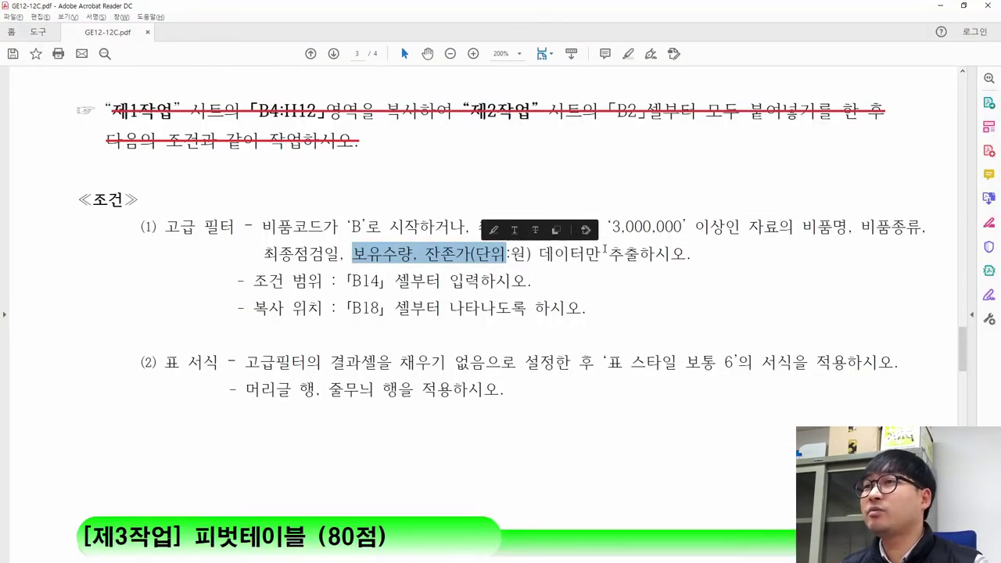
pyautogui.hotkey('alt', 'Tab')
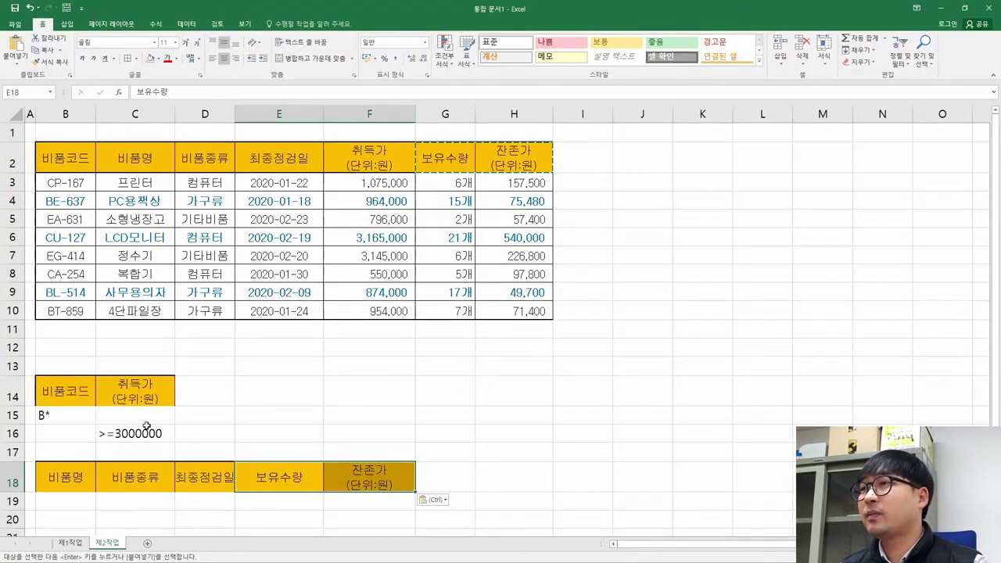
pyautogui.moveTo(205, 328); pyautogui.dragTo(279, 328)
pyautogui.click(205, 238)
pyautogui.press('Escape')
# - Start an advanced filter on the list range B2:H10 and set its criteria range to B14:C16
pyautogui.click(68, 185)
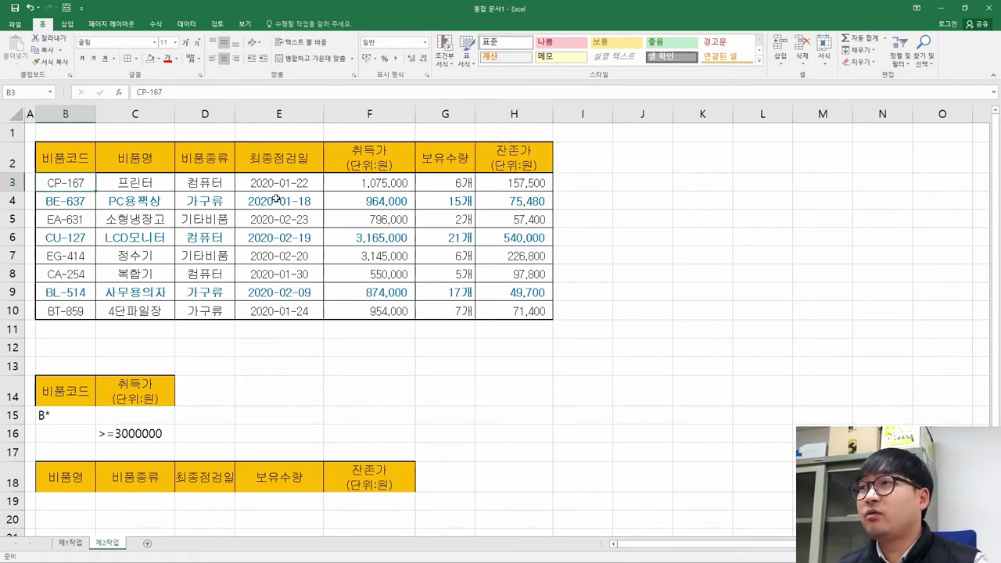
pyautogui.moveTo(53, 157); pyautogui.dragTo(505, 308)
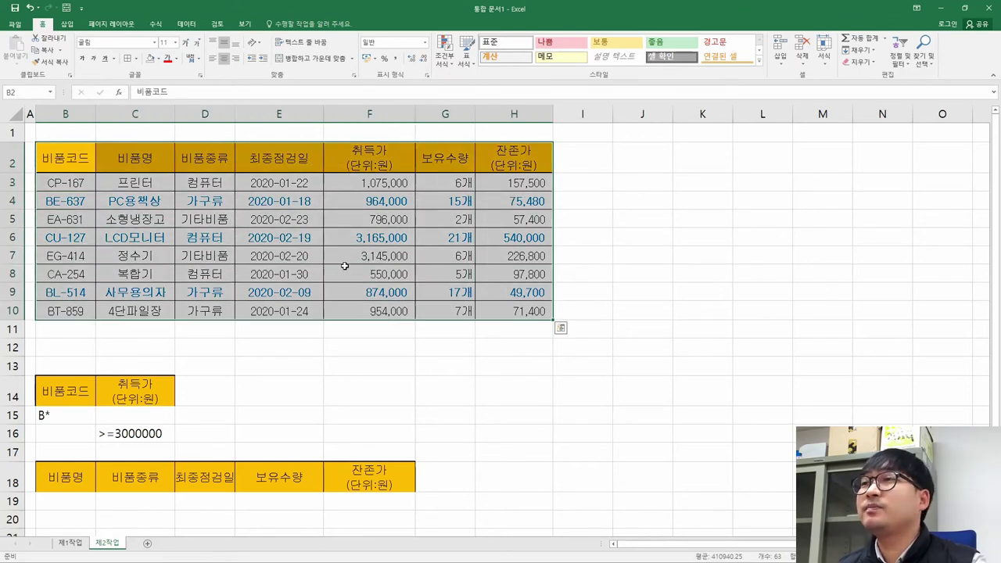
pyautogui.click(187, 24)
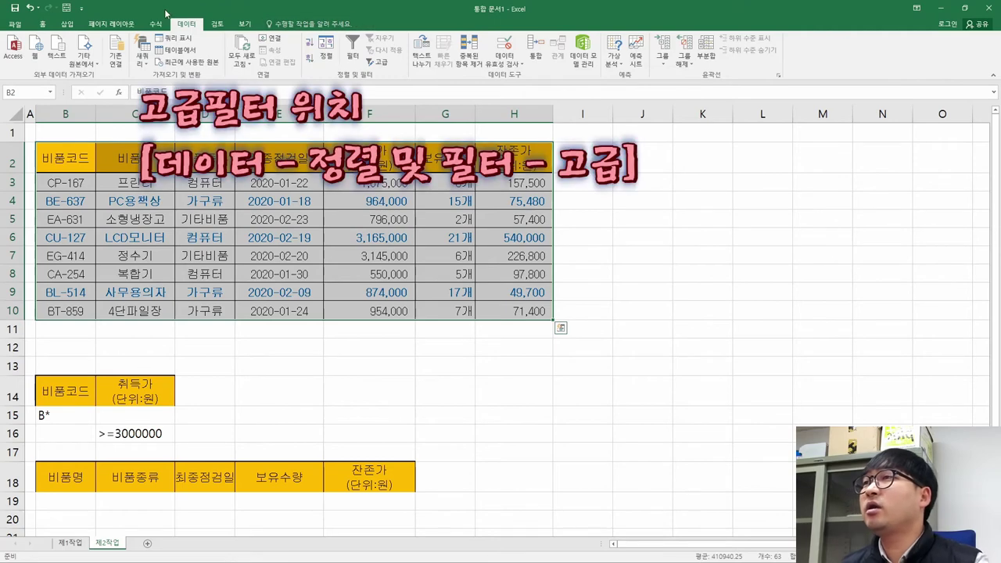
pyautogui.hotkey('ctrl', 'q')
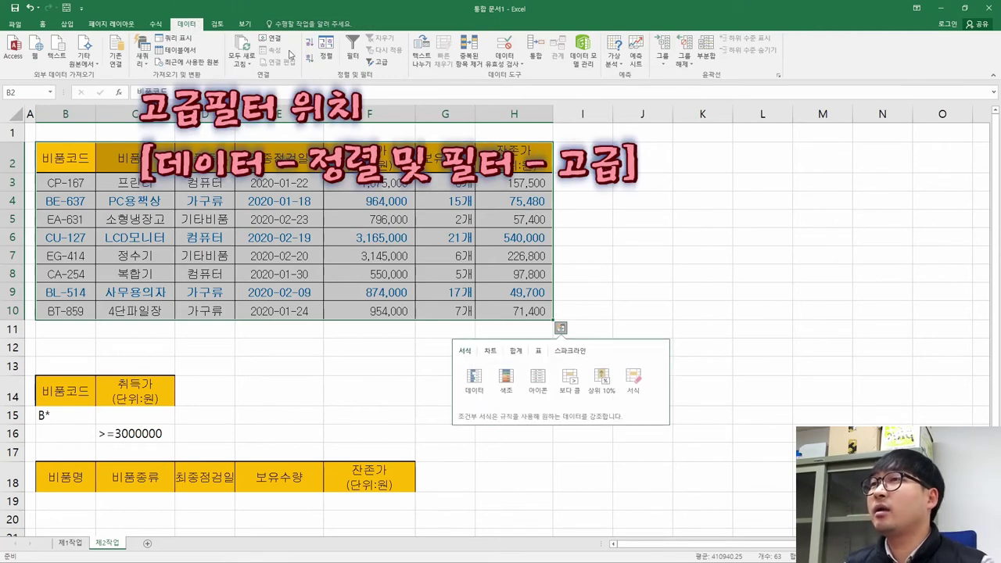
pyautogui.click(377, 63)
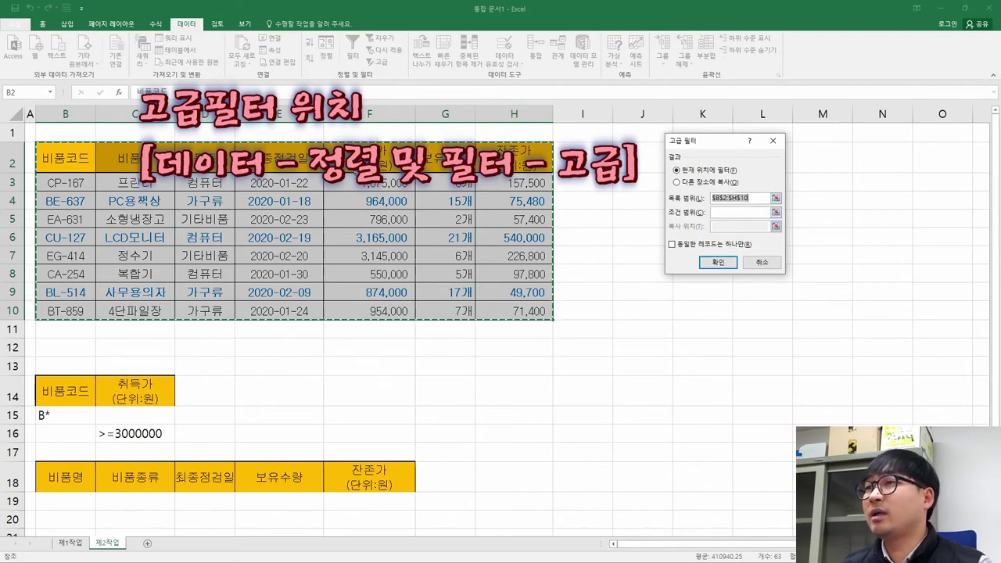
pyautogui.click(729, 213)
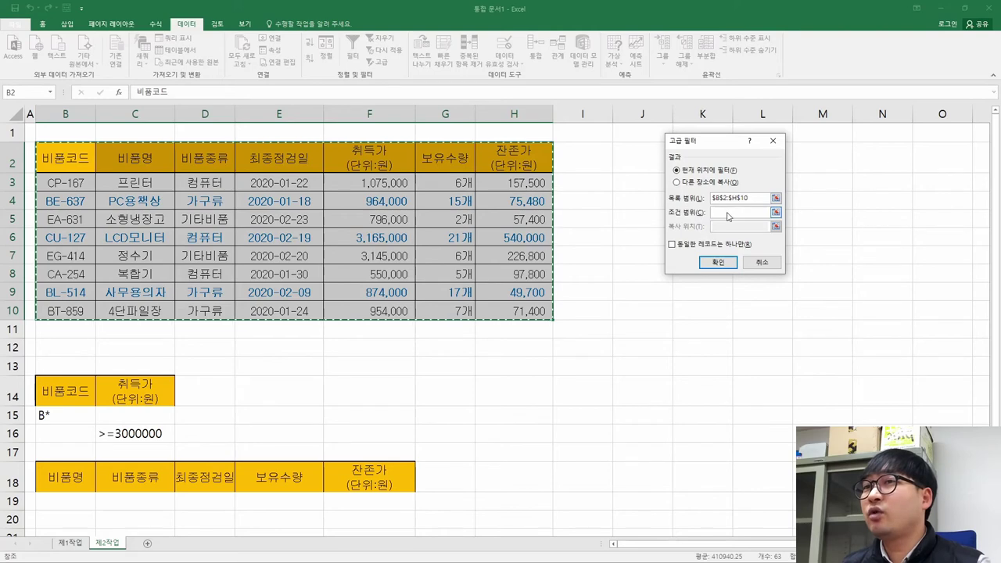
pyautogui.moveTo(52, 389); pyautogui.dragTo(170, 438)
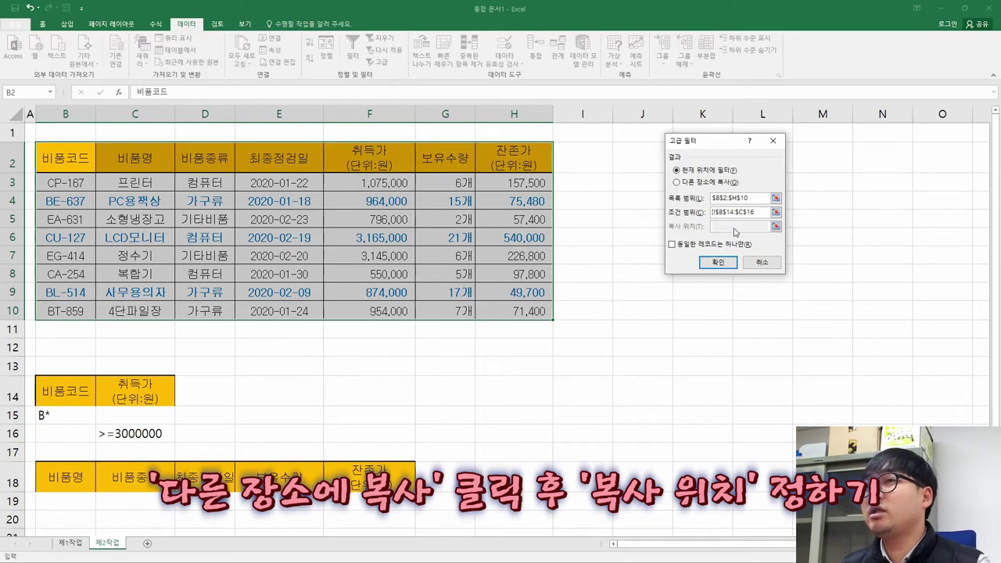
# - Set the advanced filter to copy to another location, use B18:F18 as the copy range and run it
pyautogui.click(699, 184)
pyautogui.click(735, 226)
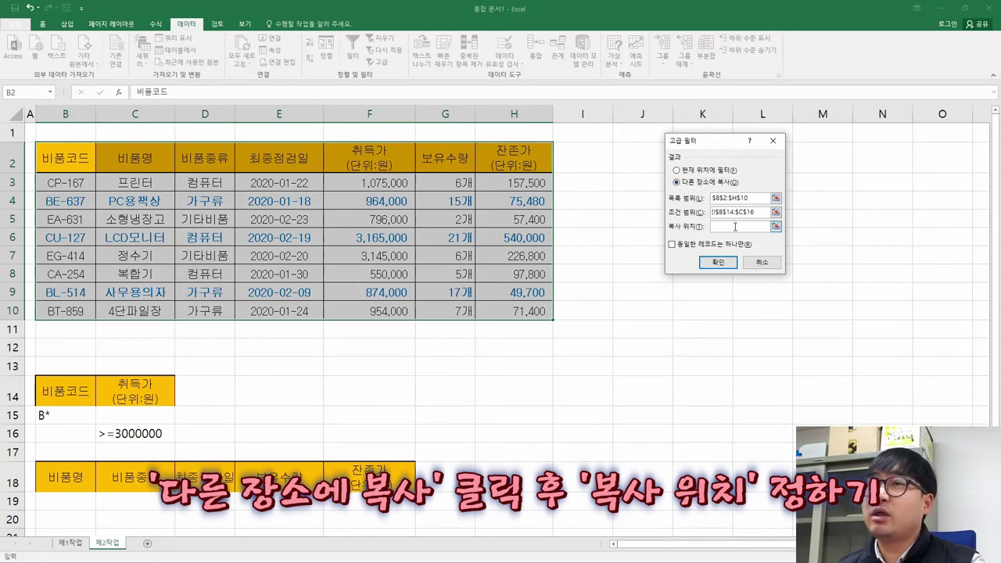
pyautogui.moveTo(43, 477); pyautogui.dragTo(366, 475)
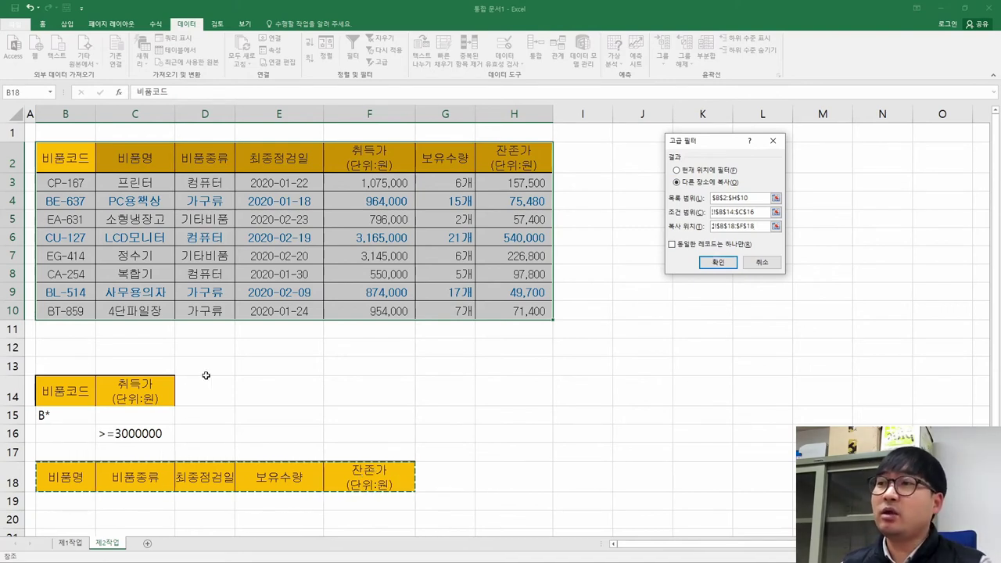
pyautogui.click(718, 263)
# - Autofit all column widths of the 제2작업 sheet and check the dates in the extracted 최종점검일 column
pyautogui.scroll(-3, 370, 325)
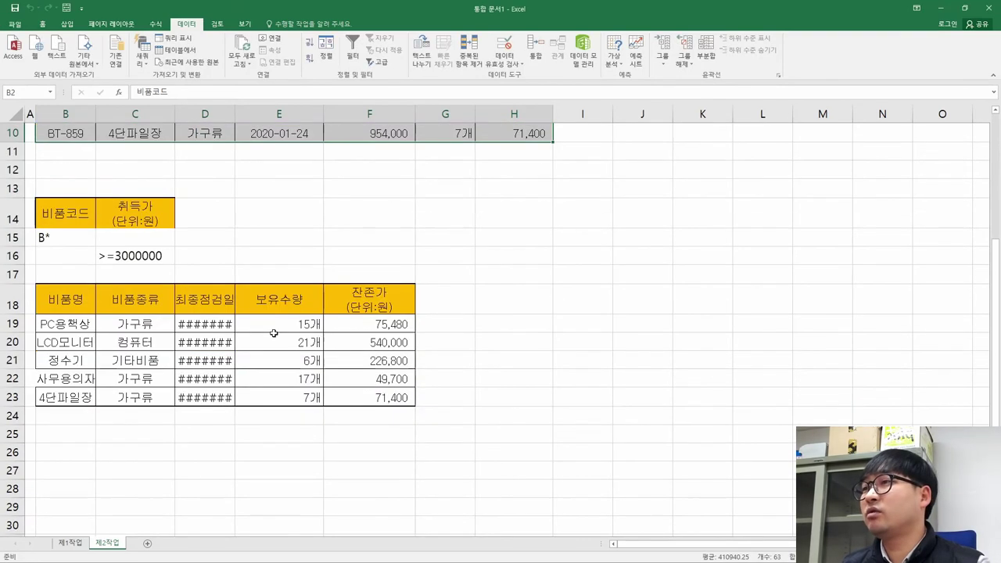
pyautogui.click(208, 342)
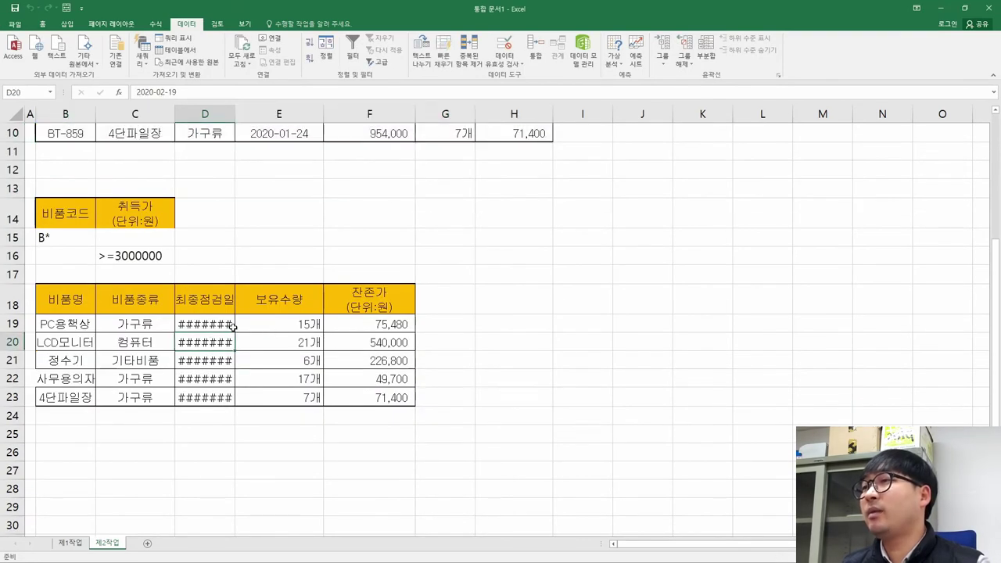
pyautogui.click(15, 114)
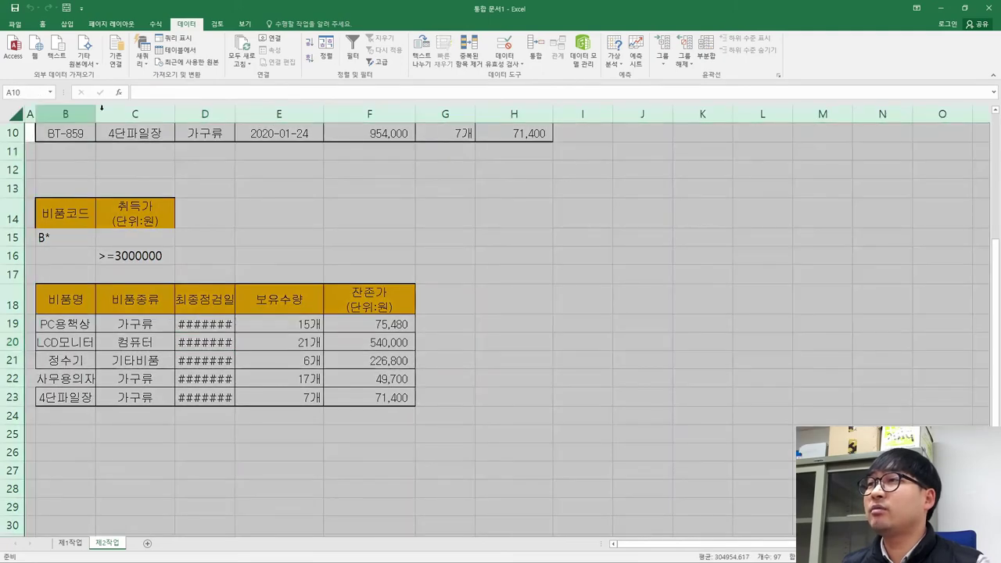
pyautogui.doubleClick(174, 109)
pyautogui.click(249, 344)
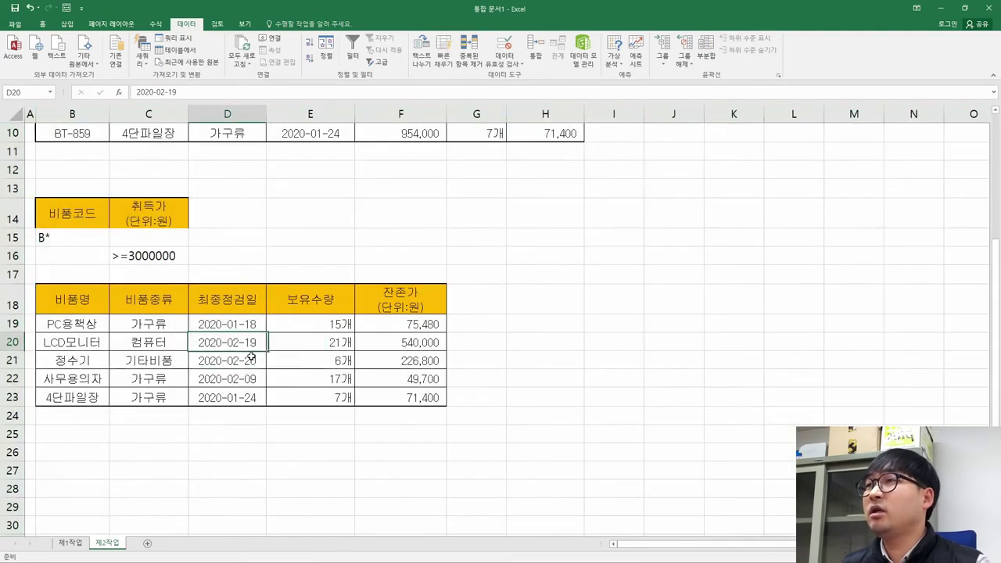
pyautogui.scroll(3, 244, 359)
pyautogui.scroll(-3, 245, 359)
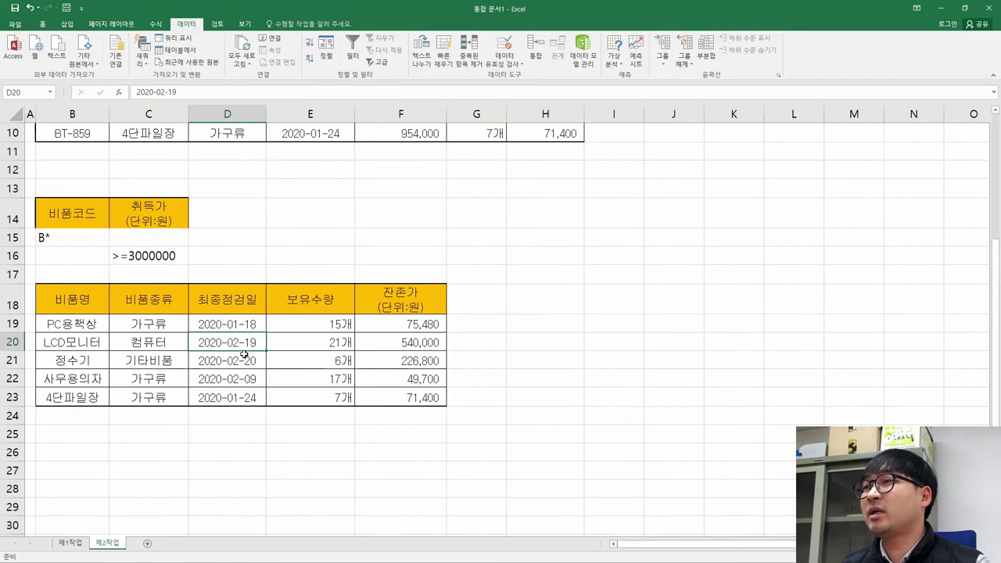
# - Switch to Acrobat Reader and strike through the completed 고급 필터 instruction (1), including its 조건 범위 and 복사 위치 lines
pyautogui.hotkey('alt', 'Tab')
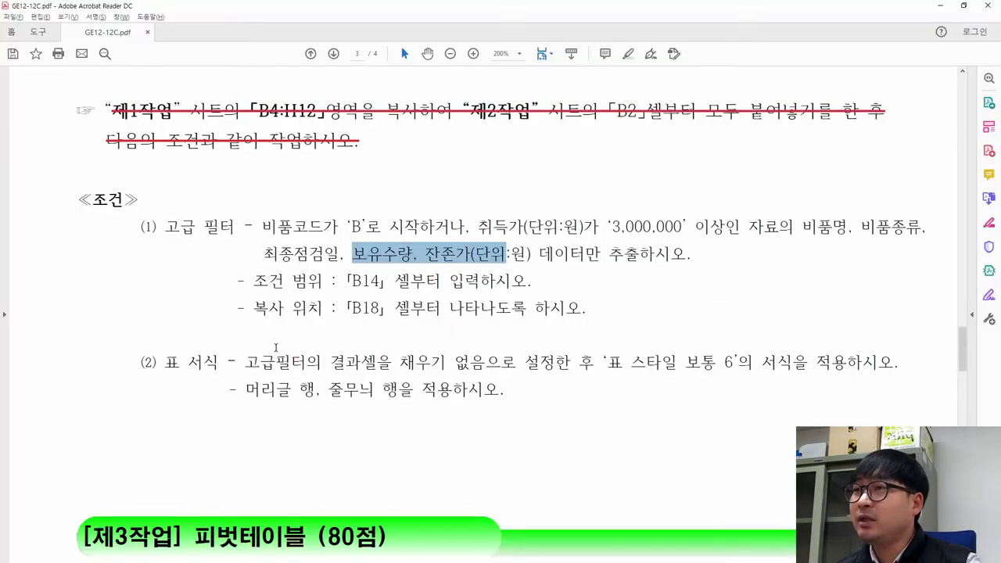
pyautogui.moveTo(587, 310); pyautogui.dragTo(141, 227)
pyautogui.click(201, 204)
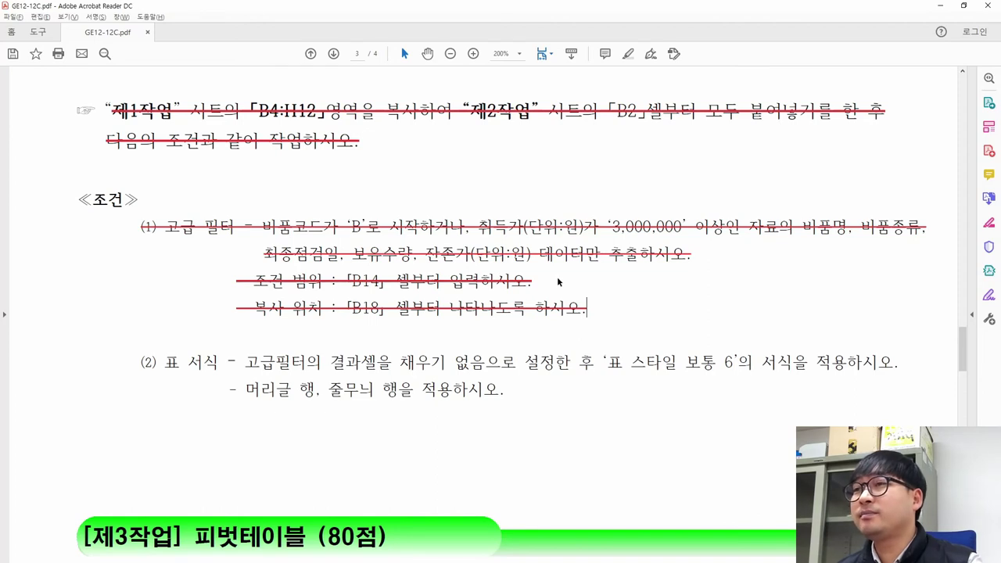
# - Read table format instruction (2), then switch to Excel and set the extracted results B18:F23 on the 제2작업 sheet to no fill
pyautogui.moveTo(140, 366); pyautogui.dragTo(322, 368)
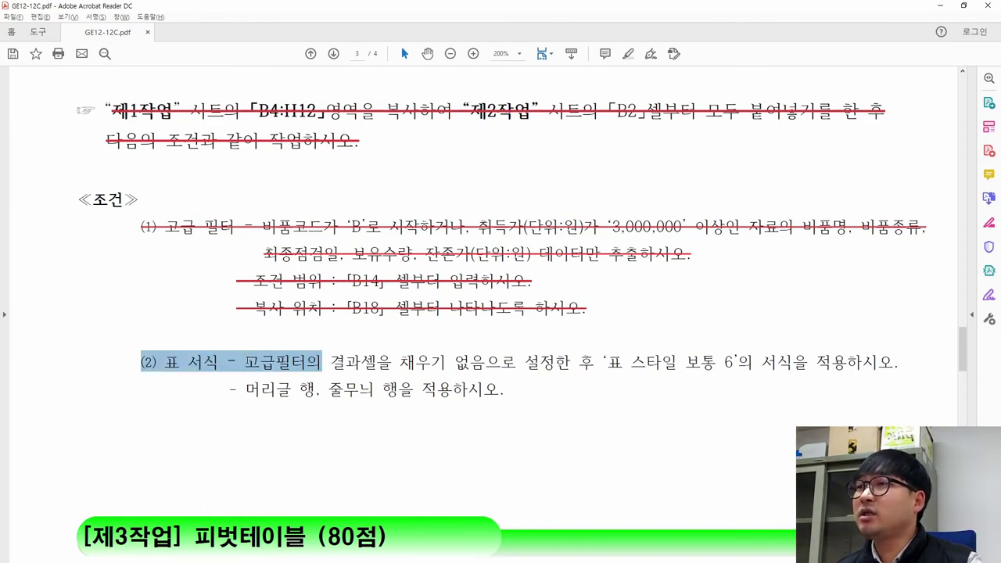
pyautogui.click(382, 371)
pyautogui.moveTo(246, 363); pyautogui.dragTo(494, 364)
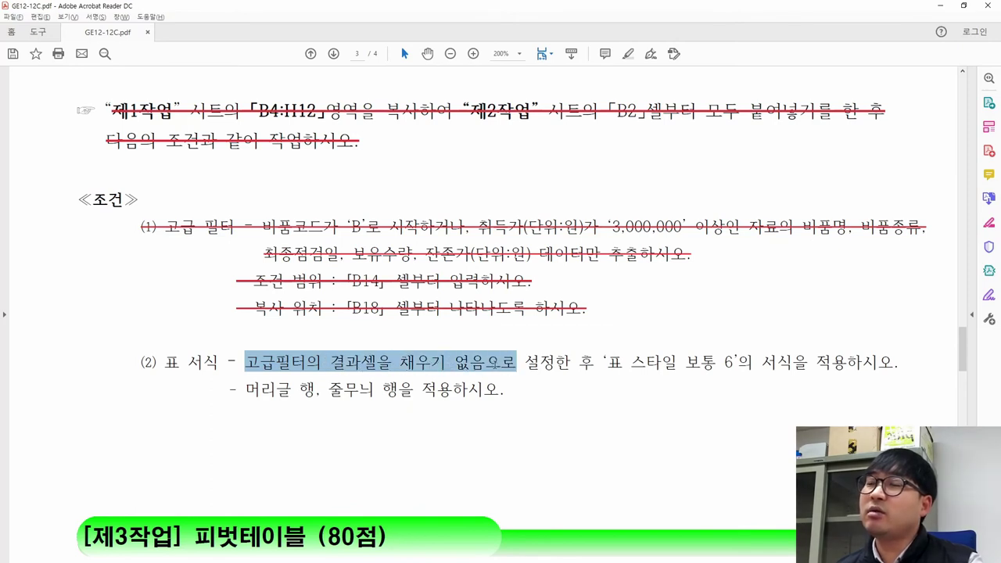
pyautogui.hotkey('alt', 'Tab')
pyautogui.click(167, 359)
pyautogui.moveTo(74, 310); pyautogui.dragTo(375, 398)
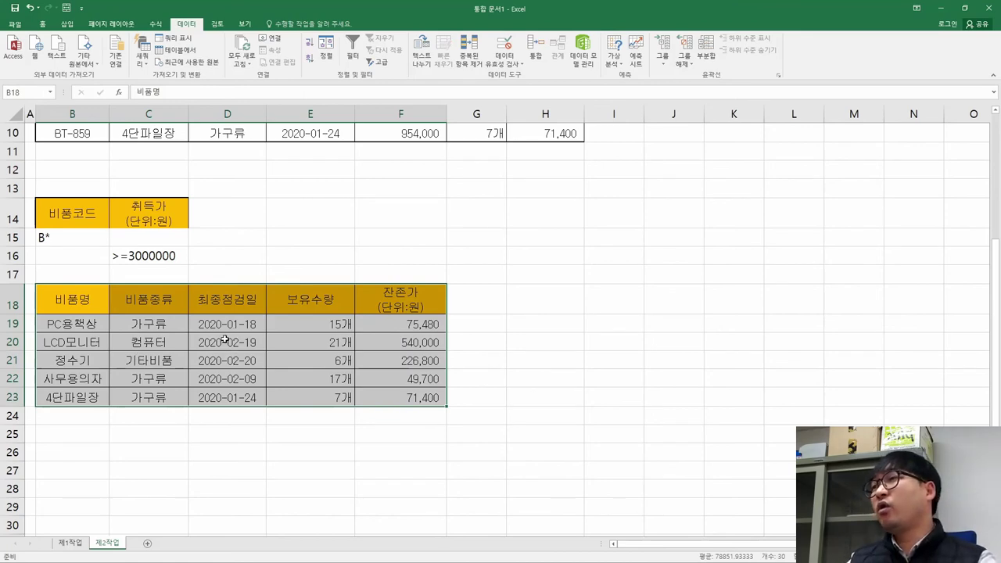
pyautogui.hotkey('alt', 'Tab')
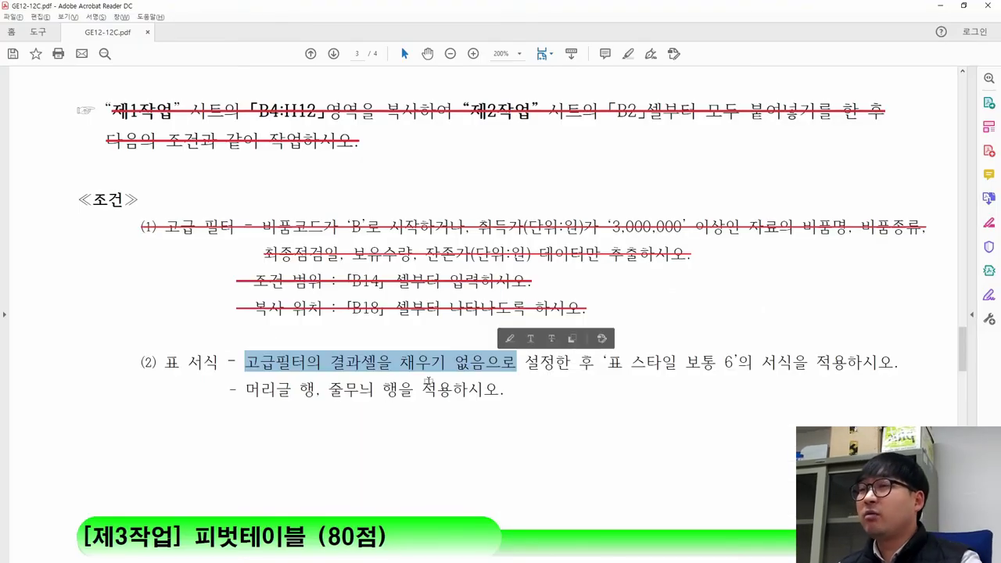
pyautogui.hotkey('alt', 'Tab')
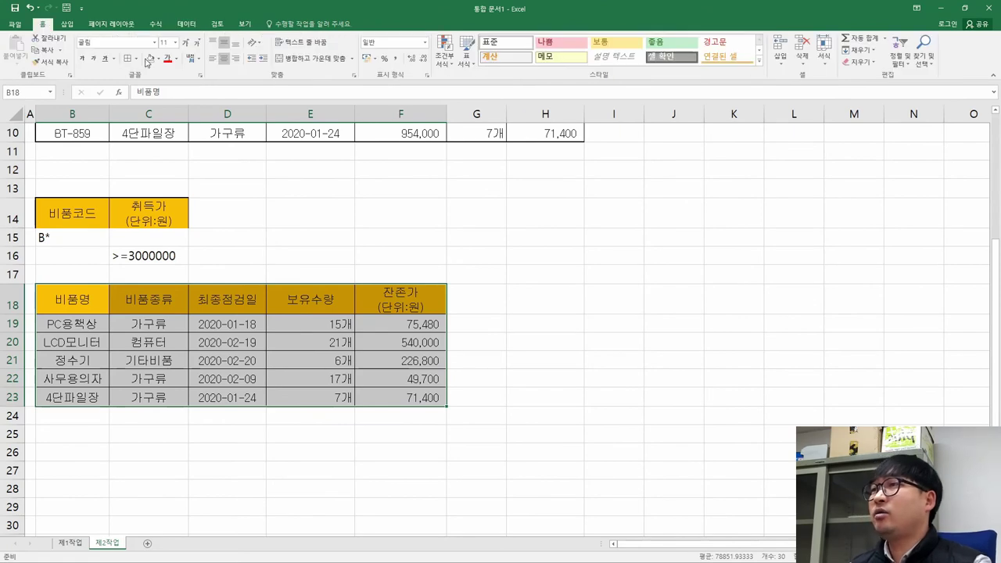
pyautogui.click(158, 59)
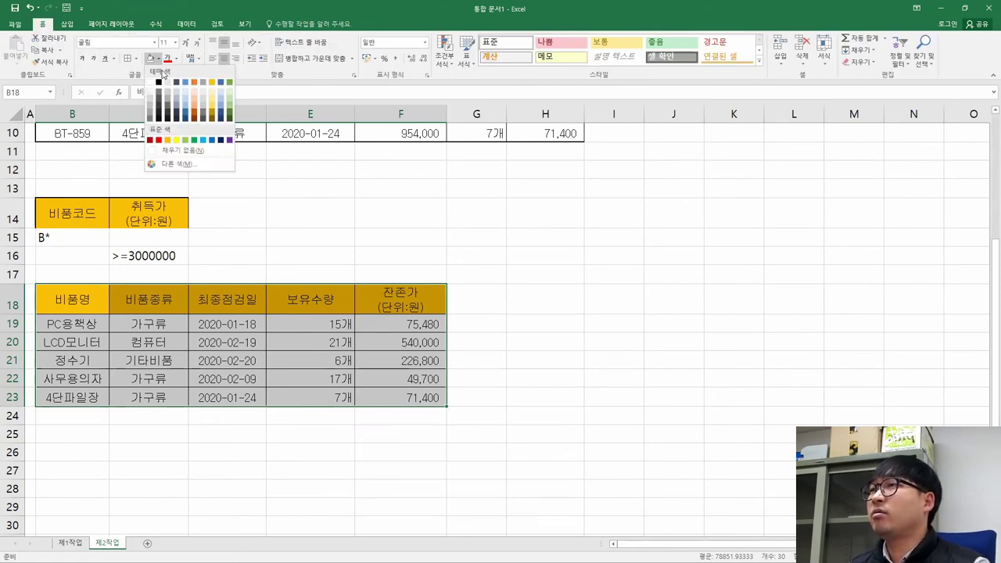
pyautogui.click(180, 149)
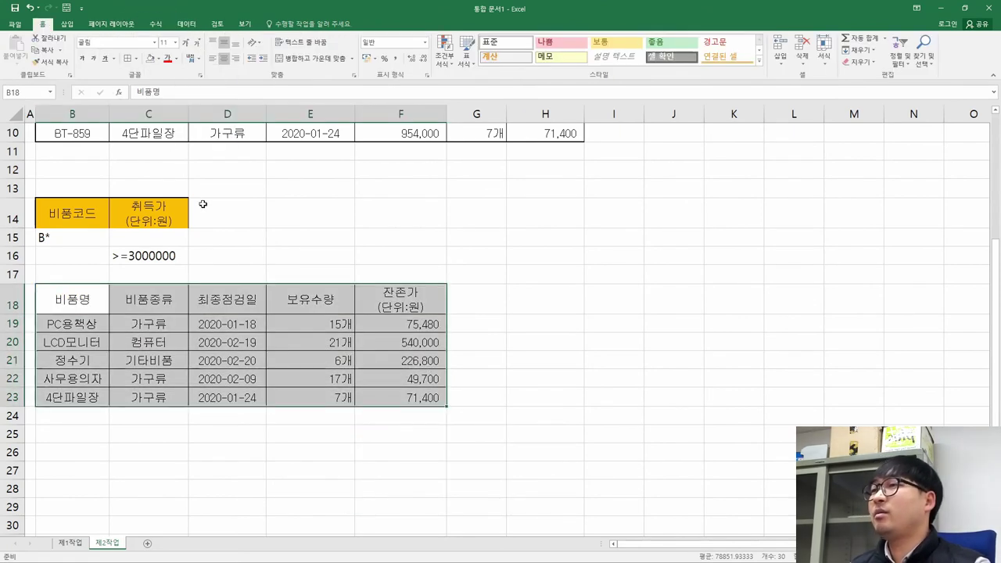
# - Check the required style name in the PDF and format B18:F23 in Excel as a table with headers using 표 스타일 보통 6
pyautogui.hotkey('alt', 'Tab')
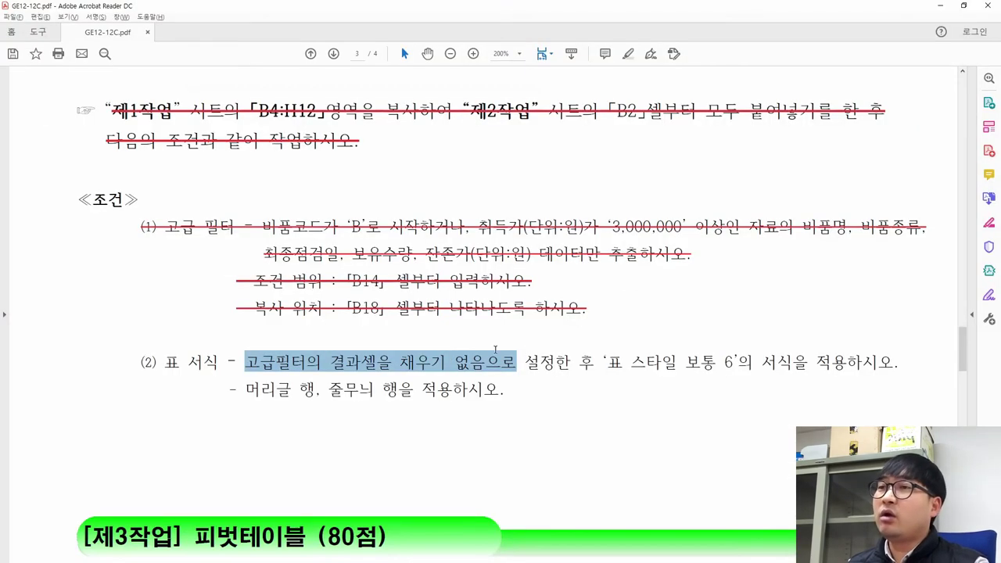
pyautogui.moveTo(607, 363); pyautogui.dragTo(781, 364)
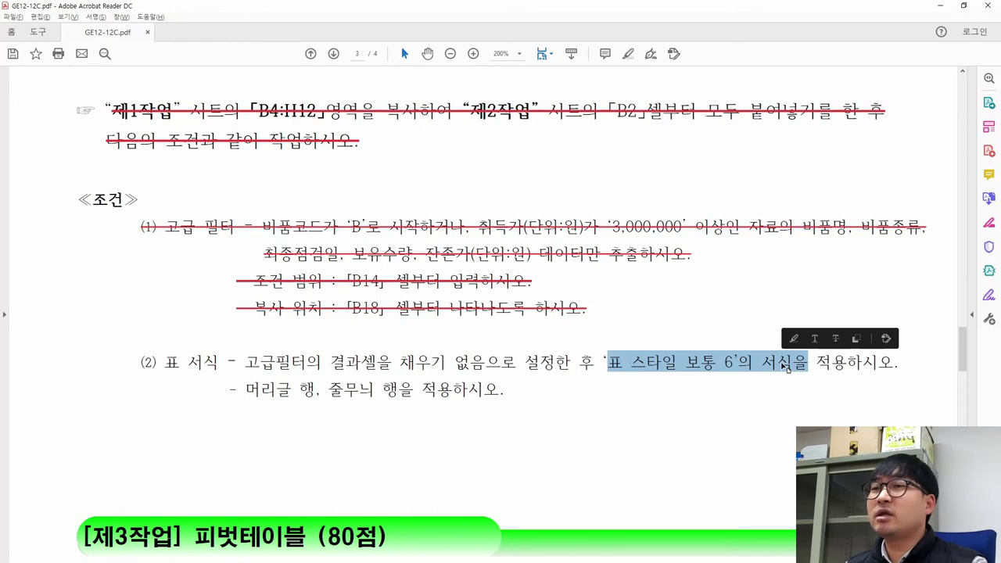
pyautogui.hotkey('alt', 'Tab')
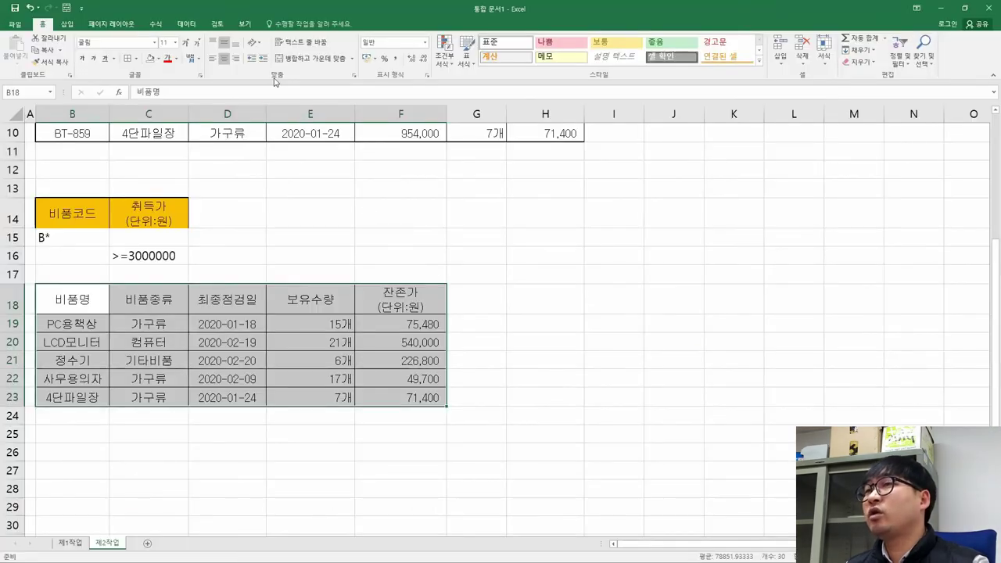
pyautogui.click(468, 62)
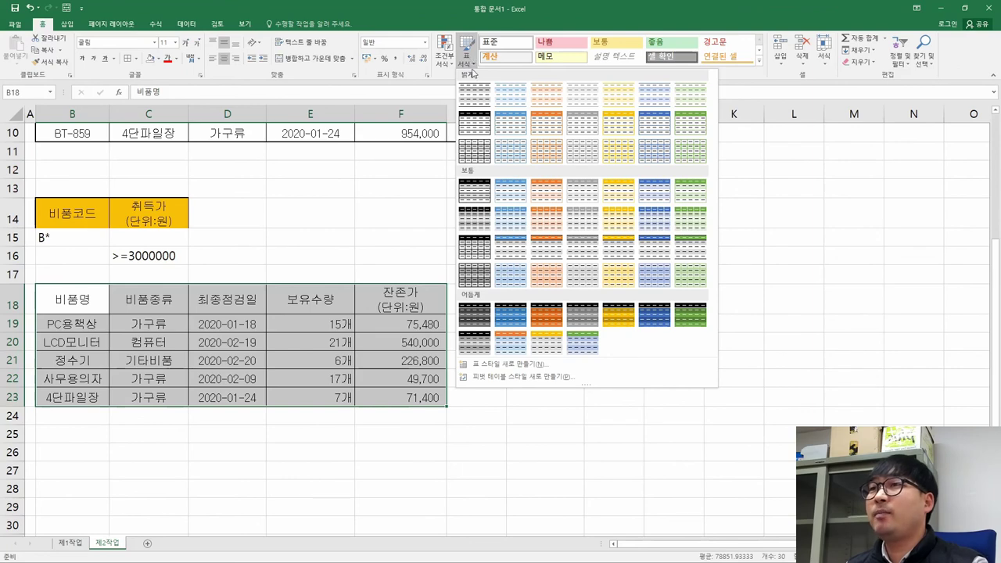
pyautogui.hotkey('alt', 'Tab')
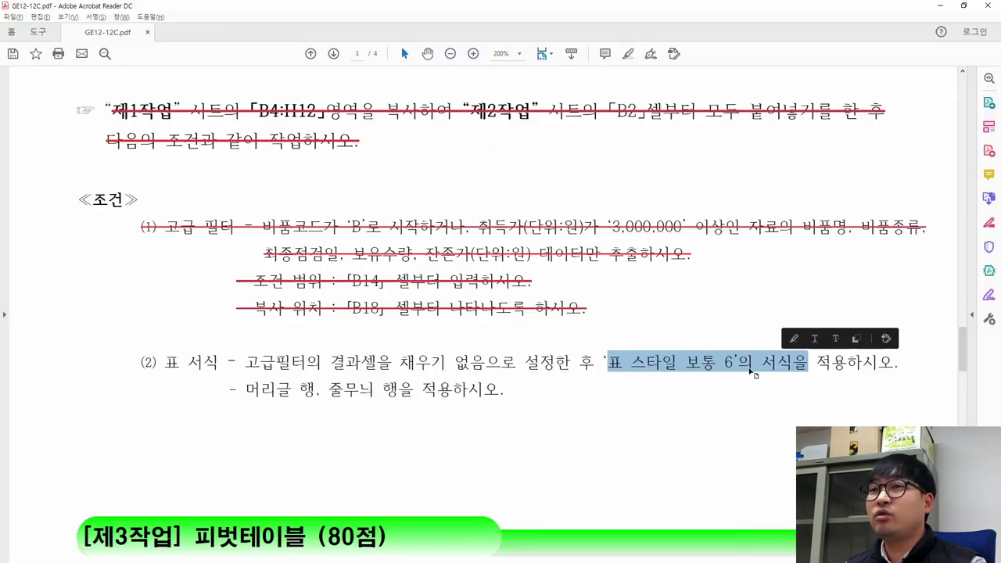
pyautogui.hotkey('alt', 'Tab')
pyautogui.click(468, 62)
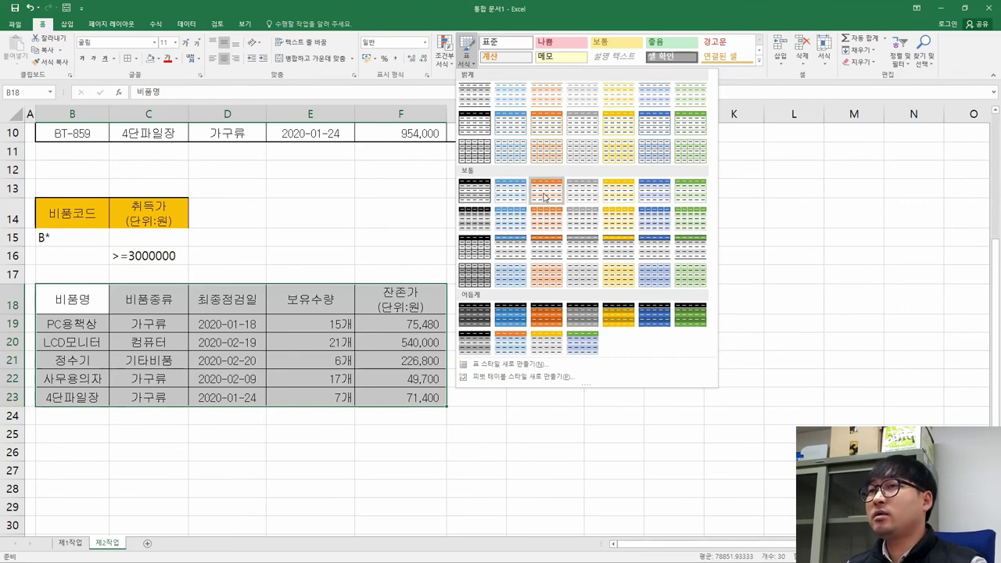
pyautogui.click(646, 199)
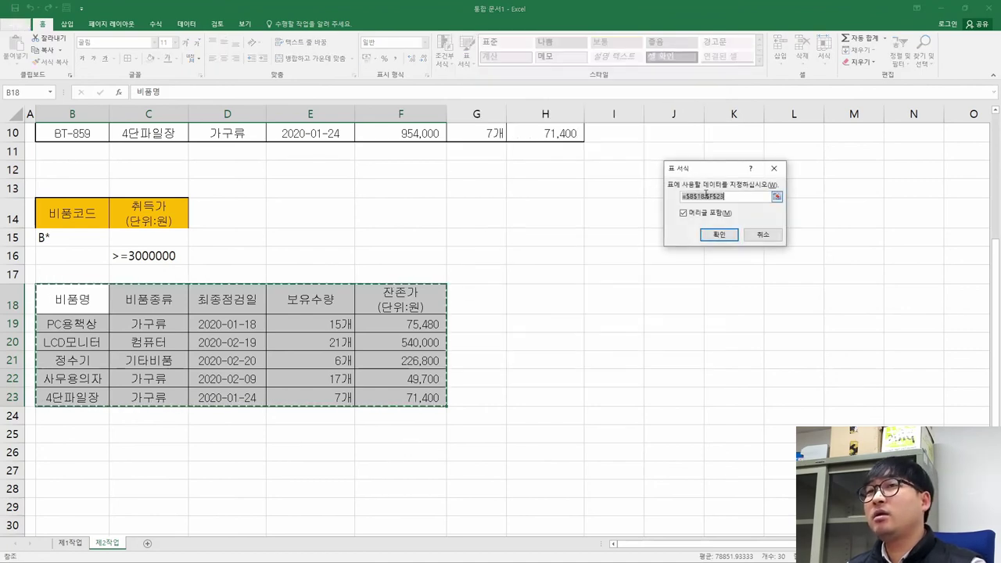
pyautogui.click(718, 236)
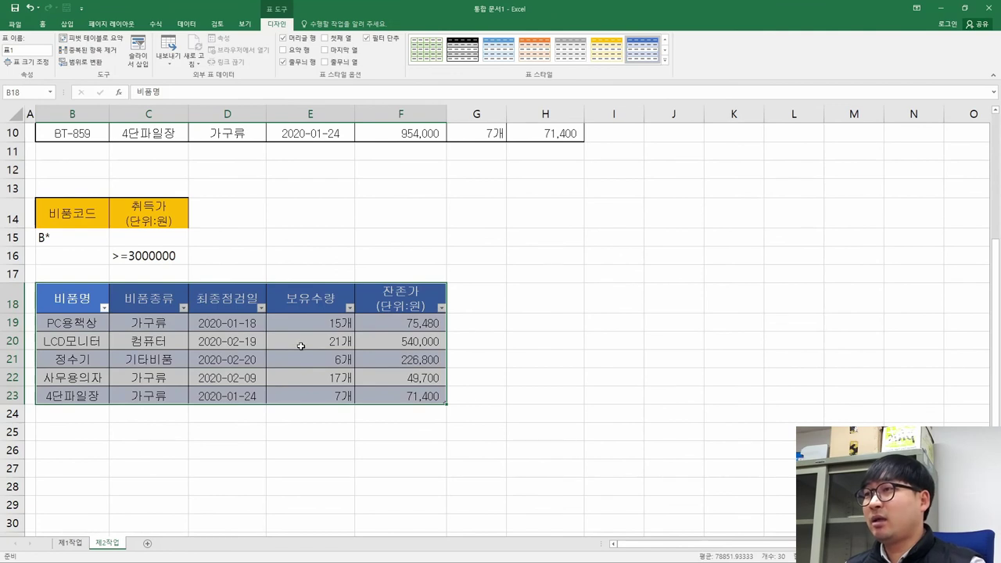
# - Compare the PDF's 머리글 행 and 줄무늬 행 requirement with the new table's style options in Excel
pyautogui.click(300, 346)
pyautogui.hotkey('alt', 'Tab')
pyautogui.click(774, 364)
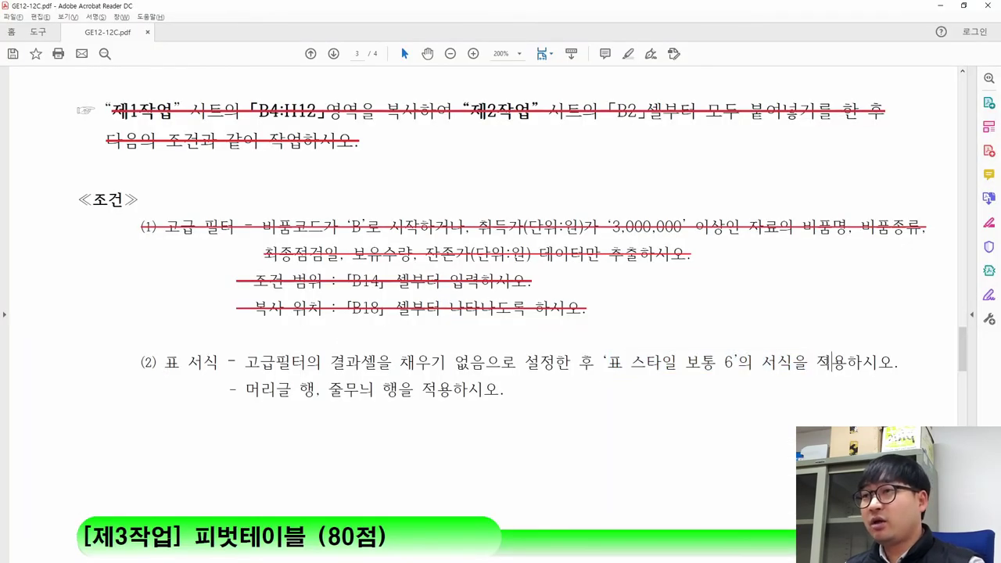
pyautogui.moveTo(245, 389); pyautogui.dragTo(504, 389)
pyautogui.hotkey('alt', 'Tab')
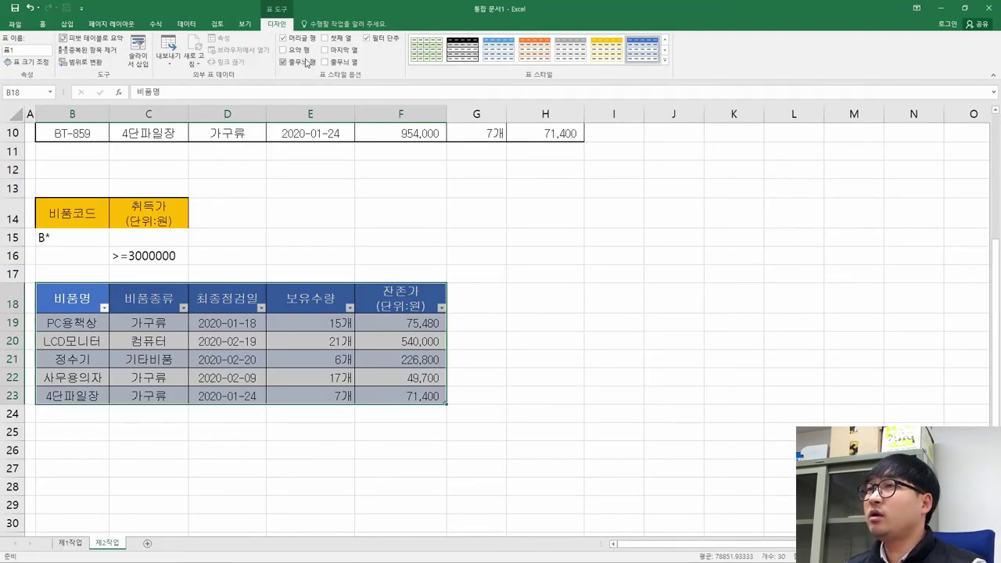
pyautogui.click(344, 76)
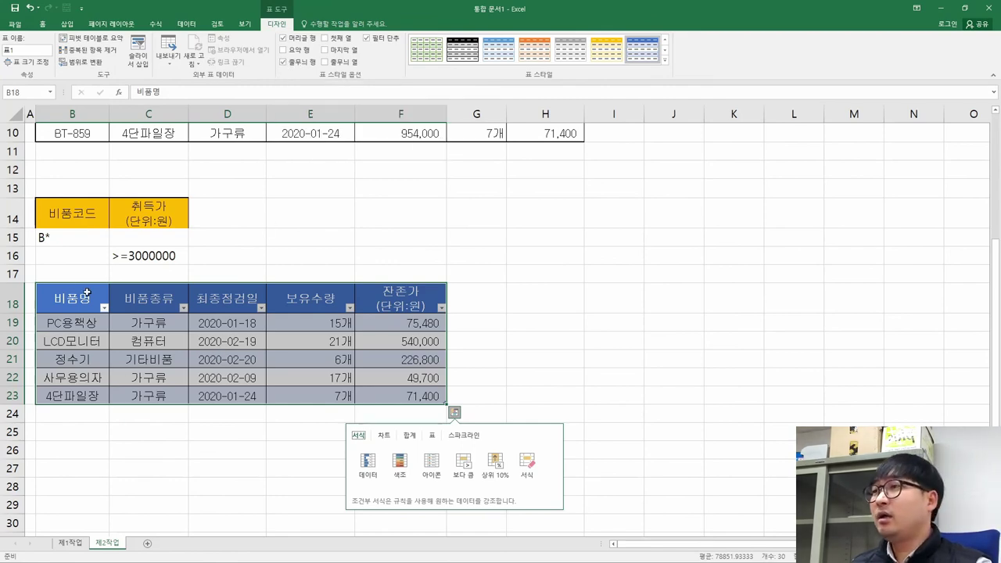
pyautogui.click(72, 274)
# - Switch to Acrobat Reader and strike through the completed 표 서식 instruction (2), including its 머리글 행 and 줄무늬 행 line
pyautogui.hotkey('alt', 'Tab')
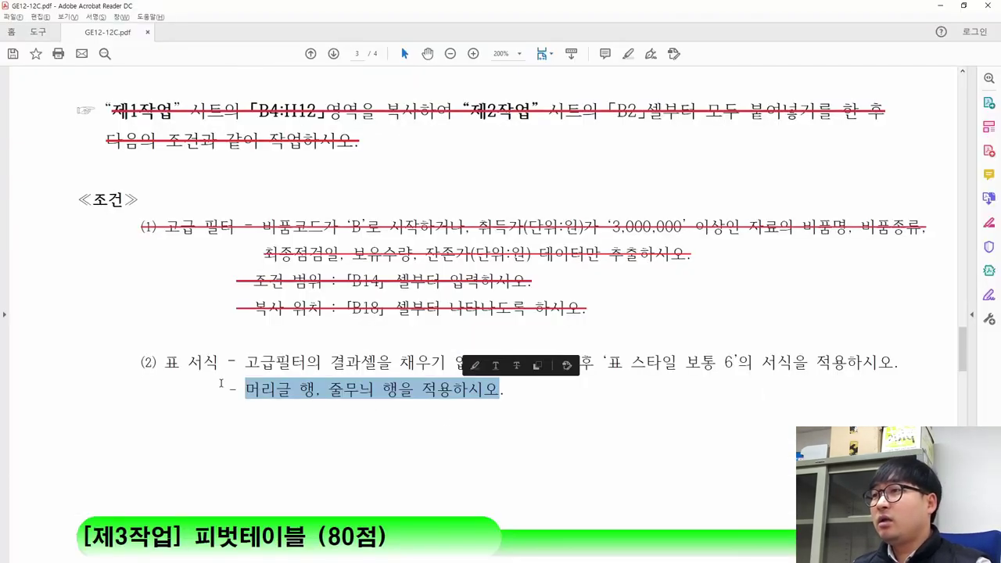
pyautogui.click(221, 383)
pyautogui.moveTo(142, 361); pyautogui.dragTo(505, 388)
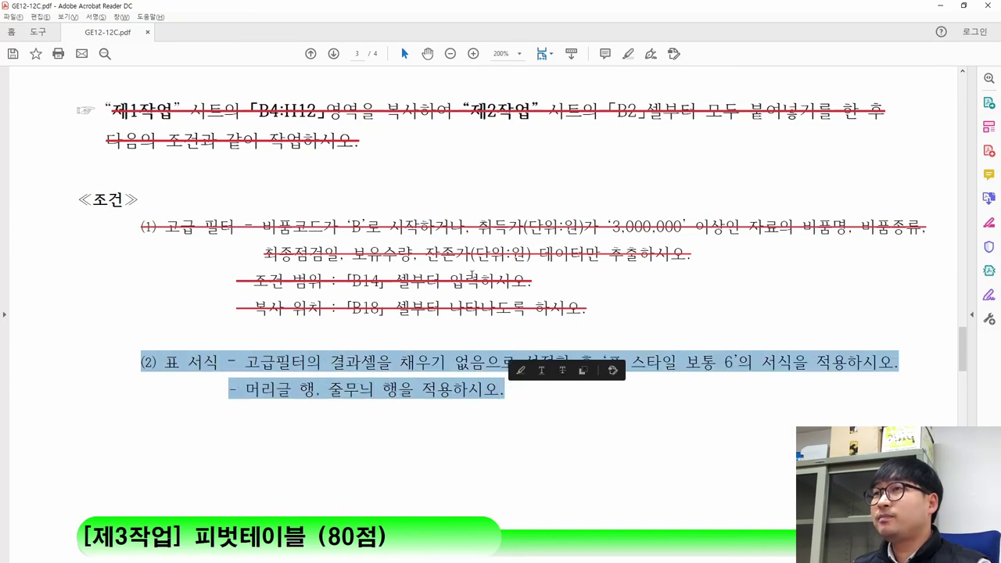
pyautogui.click(563, 370)
pyautogui.scroll(3, 339, 335)
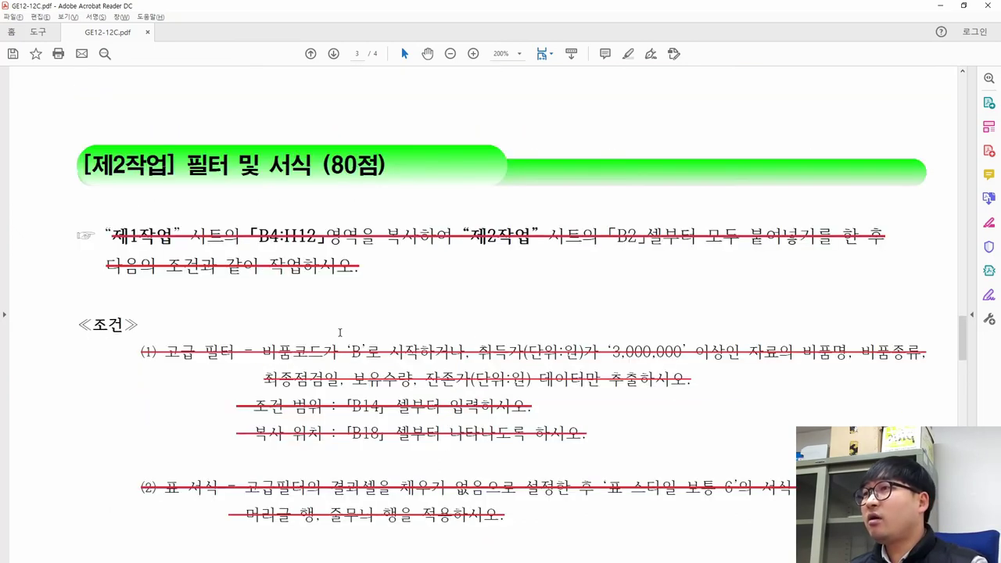
pyautogui.scroll(-2, 332, 333)
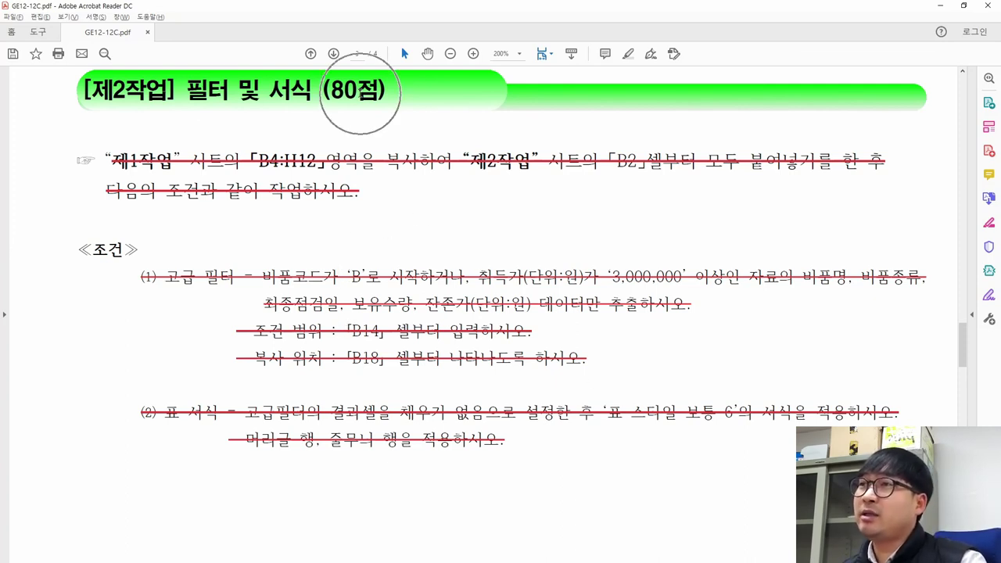
# - Return to the start of the 제2작업 sheet in Excel, and switch to Acrobat Reader to read the 제3작업 피벗테이블 conditions
pyautogui.hotkey('alt', 'Tab')
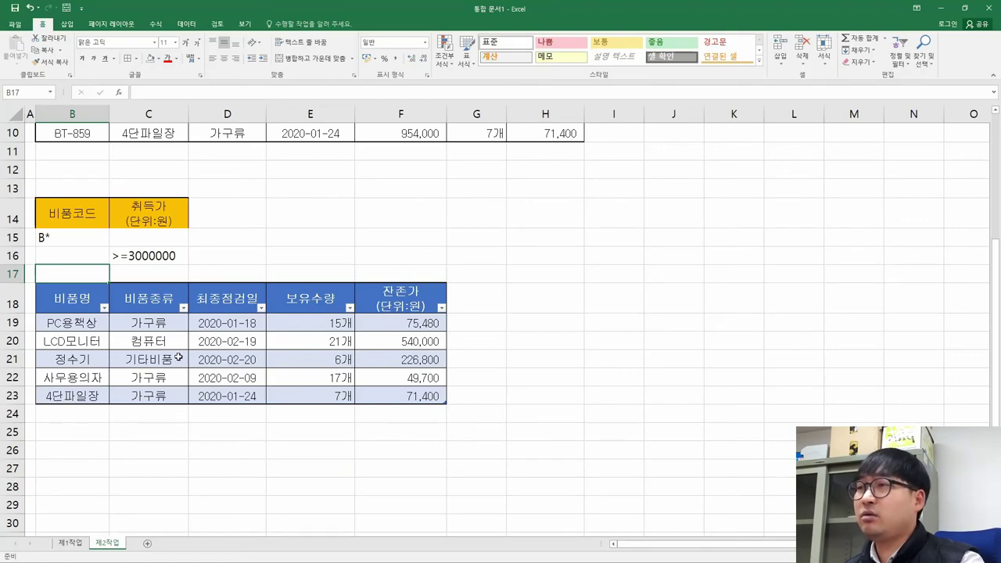
pyautogui.hotkey('ctrl', 'Home')
pyautogui.hotkey('alt', 'Tab')
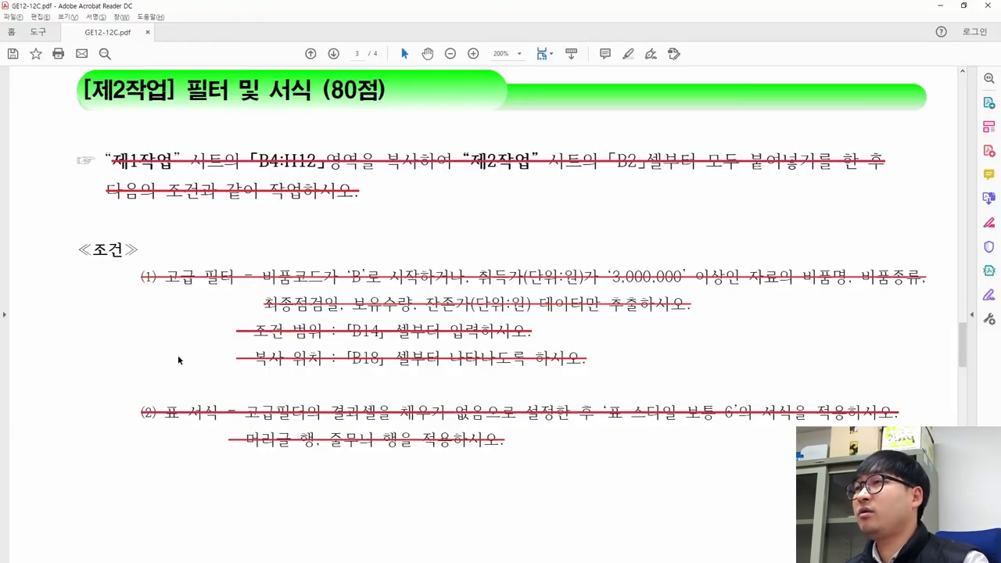
pyautogui.scroll(-10, 281, 332)
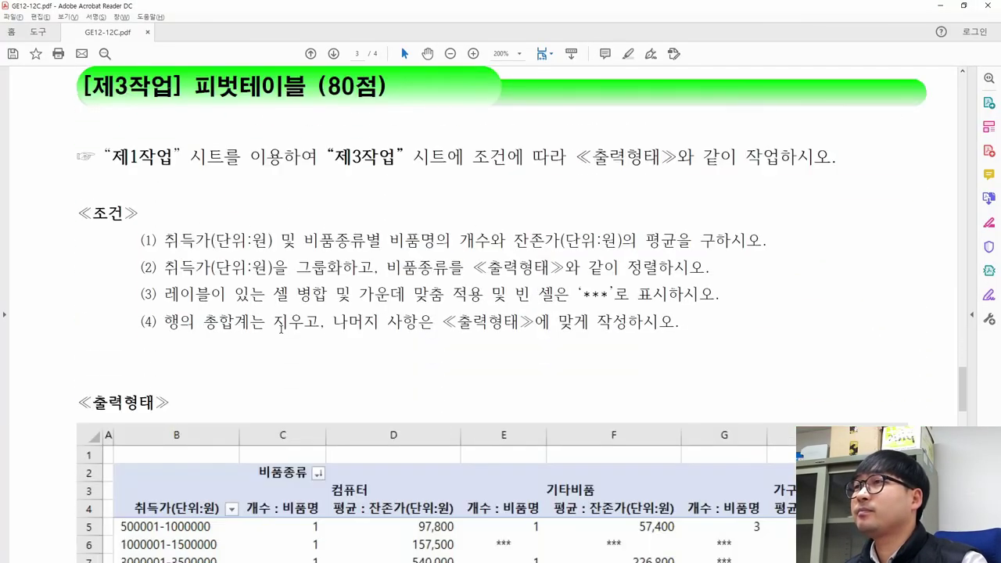